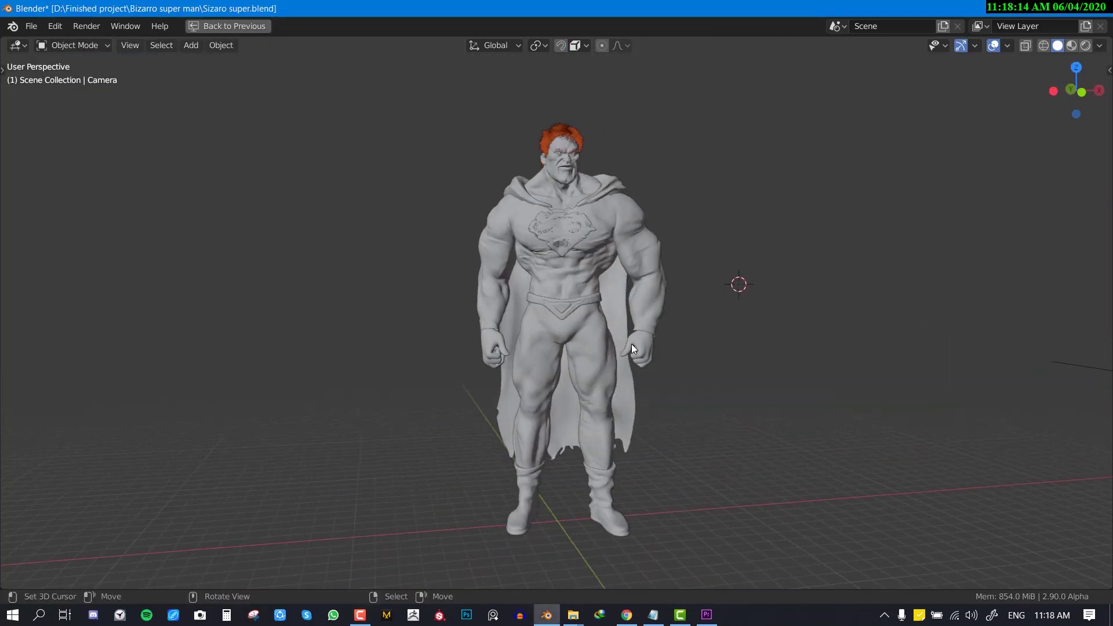
Orbit around the scanned figure and its chest, then return to the front orthographic view
scroll(632, 344, up, 3)
middle_drag(632, 345, 678, 332)
scroll(571, 315, up, 6)
middle_drag(645, 252, 529, 333)
scroll(606, 357, down, 5)
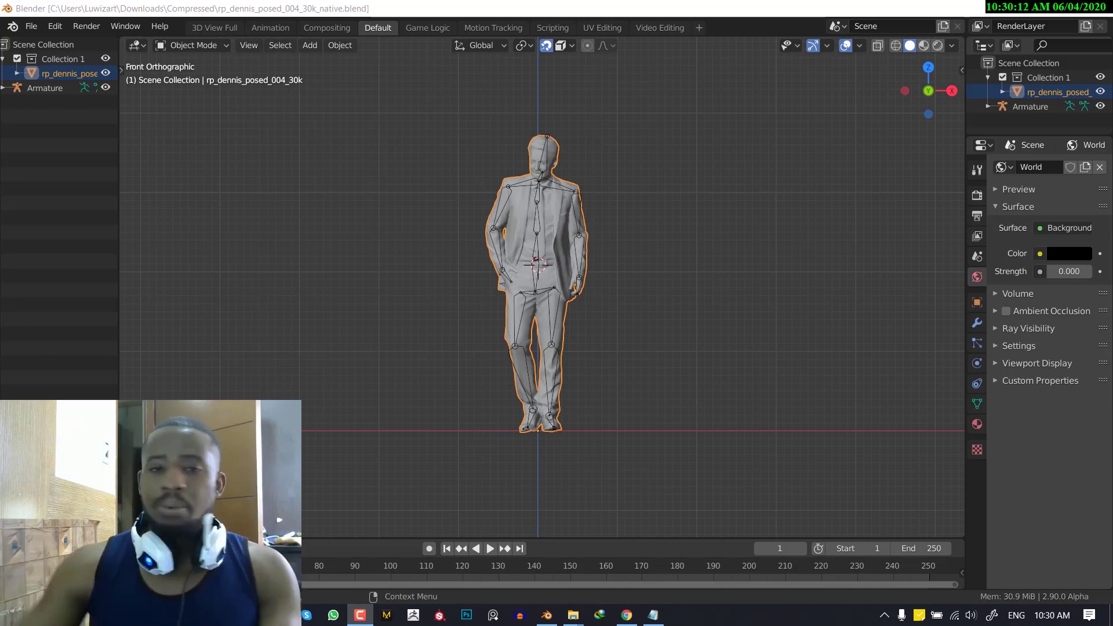
middle_drag(672, 182, 631, 199)
scroll(638, 199, up, 4)
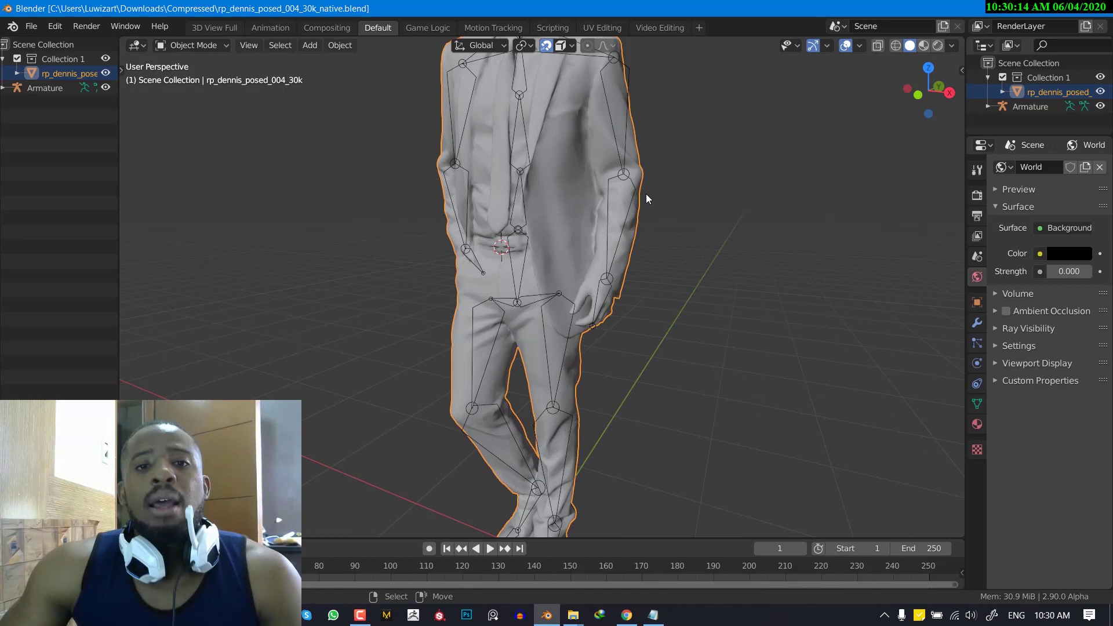
key(KP_1)
scroll(547, 183, down, 4)
Select the armature and switch the viewport shading to Material Preview
click(547, 183)
middle_drag(547, 182, 651, 199)
key(KP_1)
scroll(650, 211, up, 2)
key(z)
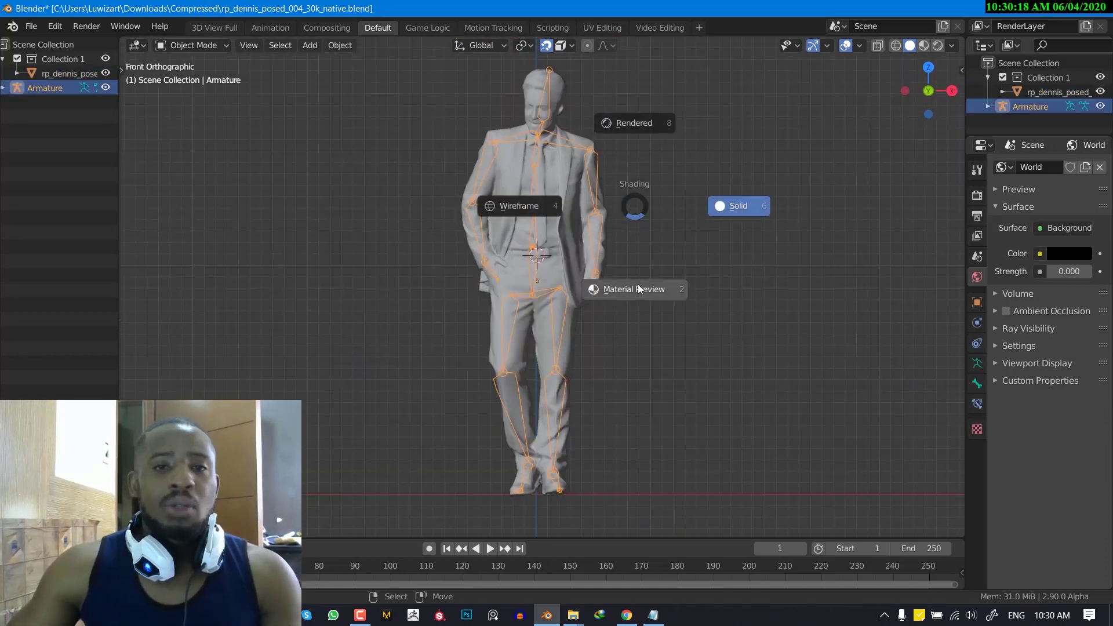
click(639, 289)
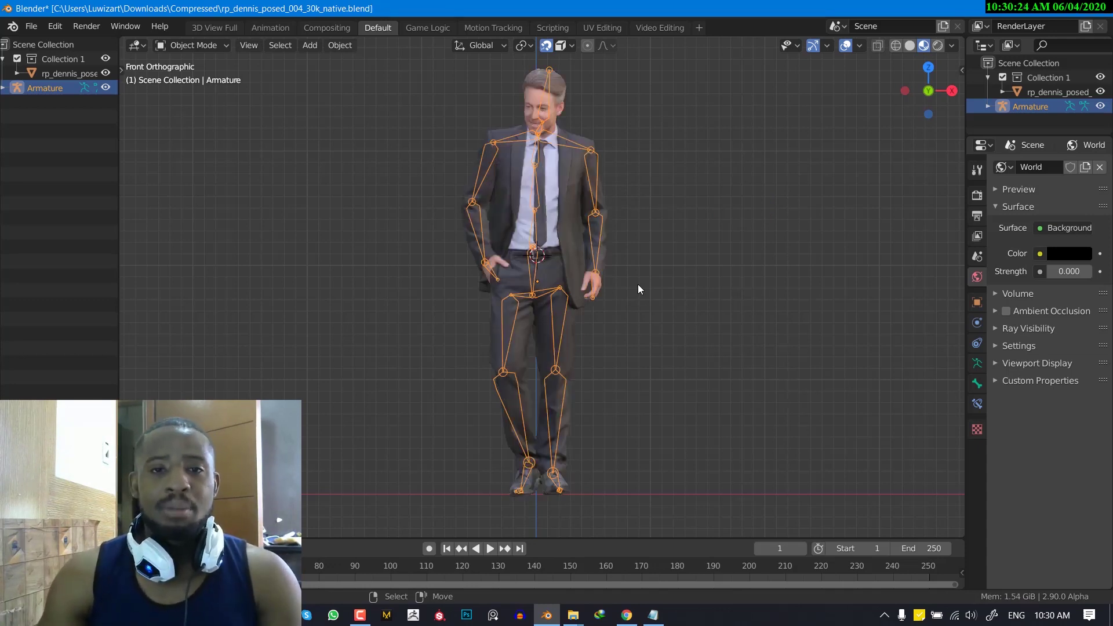
Deselect, inspect the textured scan in perspective and front views, and turn off the wireframe overlay
click(608, 219)
scroll(608, 219, up, 4)
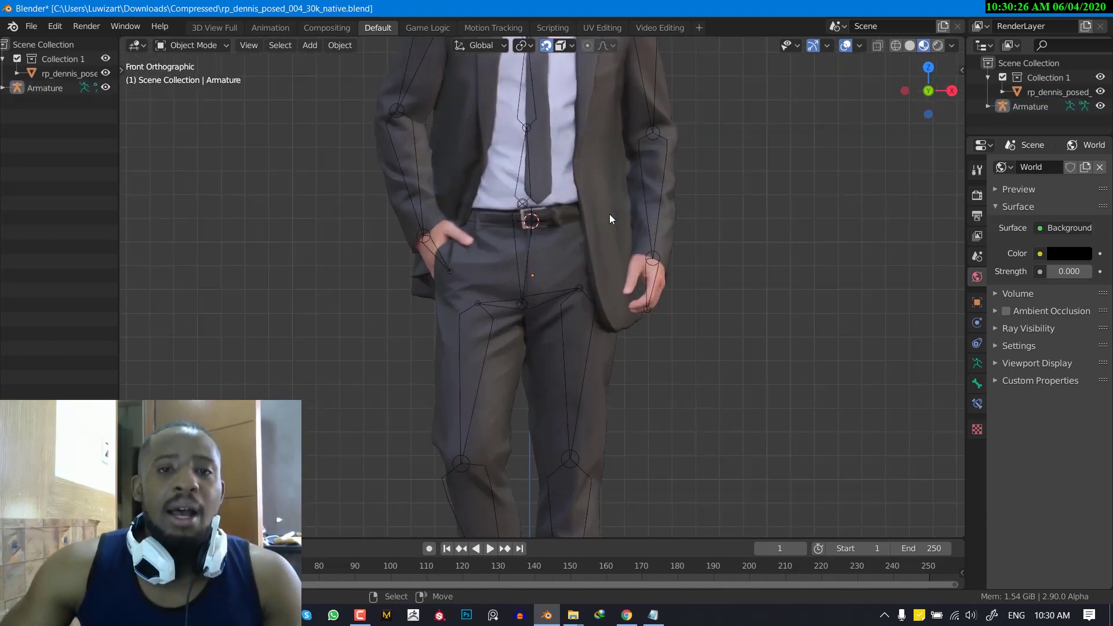
middle_drag(608, 218, 586, 246)
key(KP_5)
scroll(637, 242, down, 4)
scroll(656, 294, up, 4)
key(KP_1)
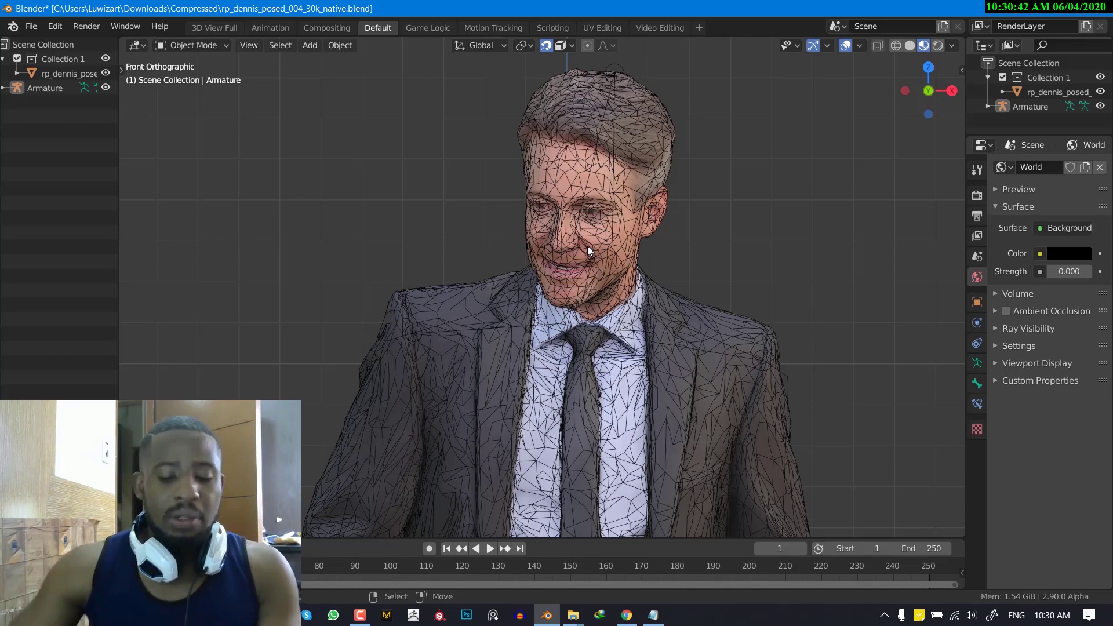
key(ctrl+z)
Select the scan mesh plus the armature and parent it With Automatic Weights
scroll(648, 174, down, 2)
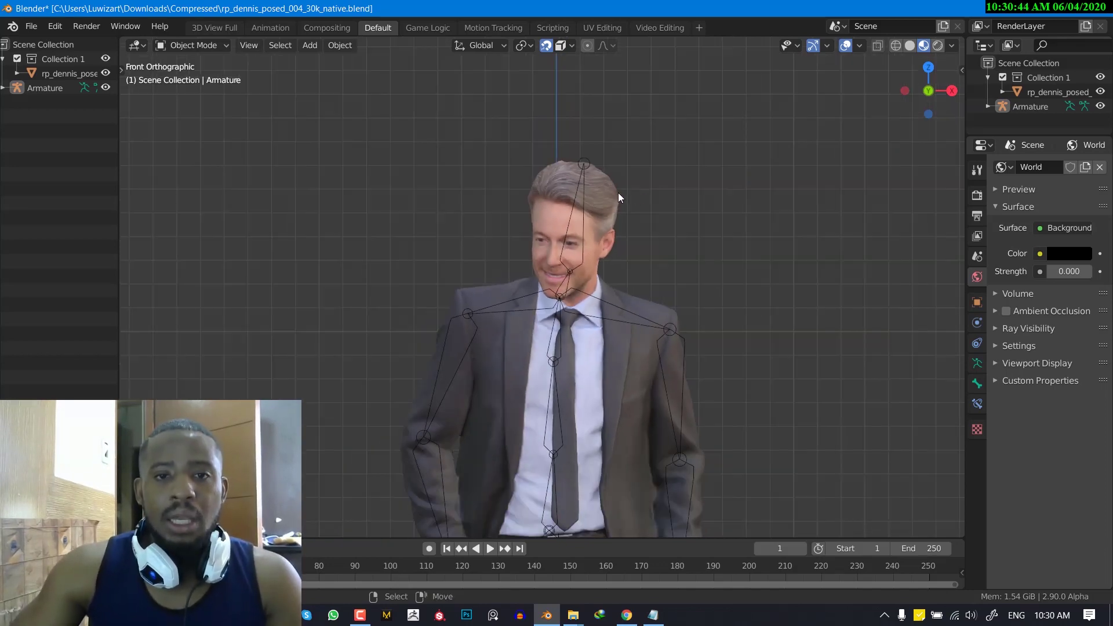
click(598, 176)
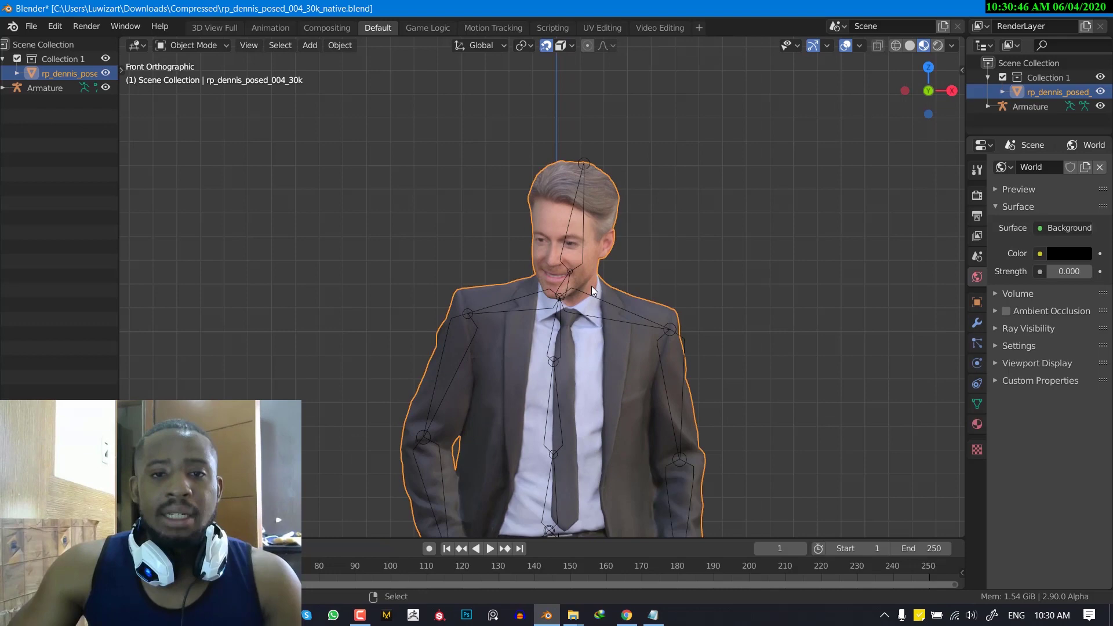
shift+middle_drag(593, 290, 581, 147)
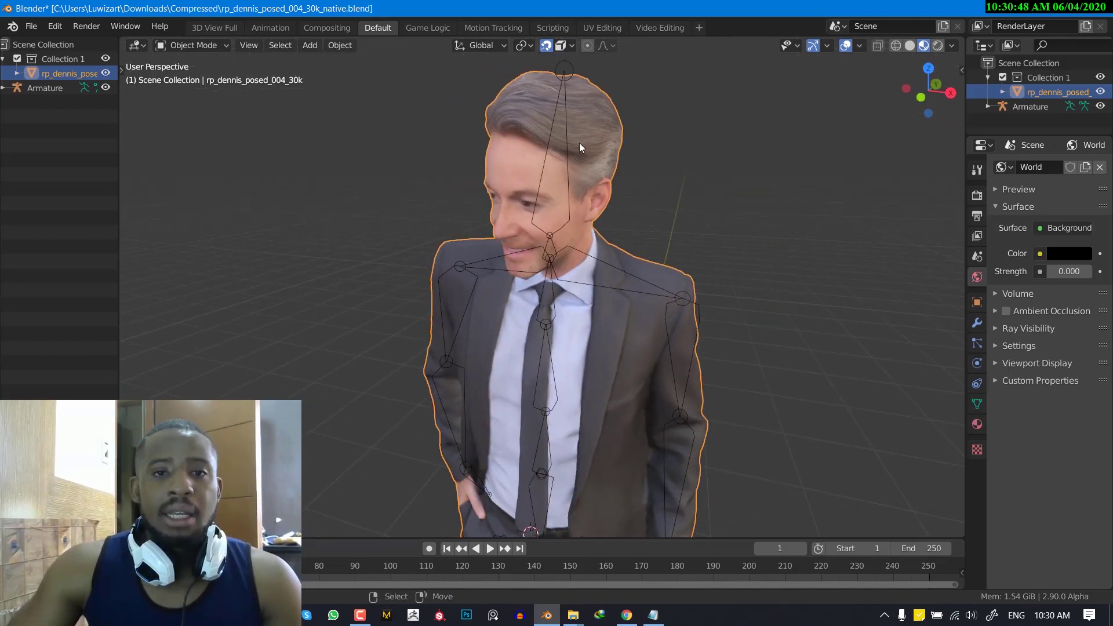
shift+click(556, 111)
shift+click(563, 71)
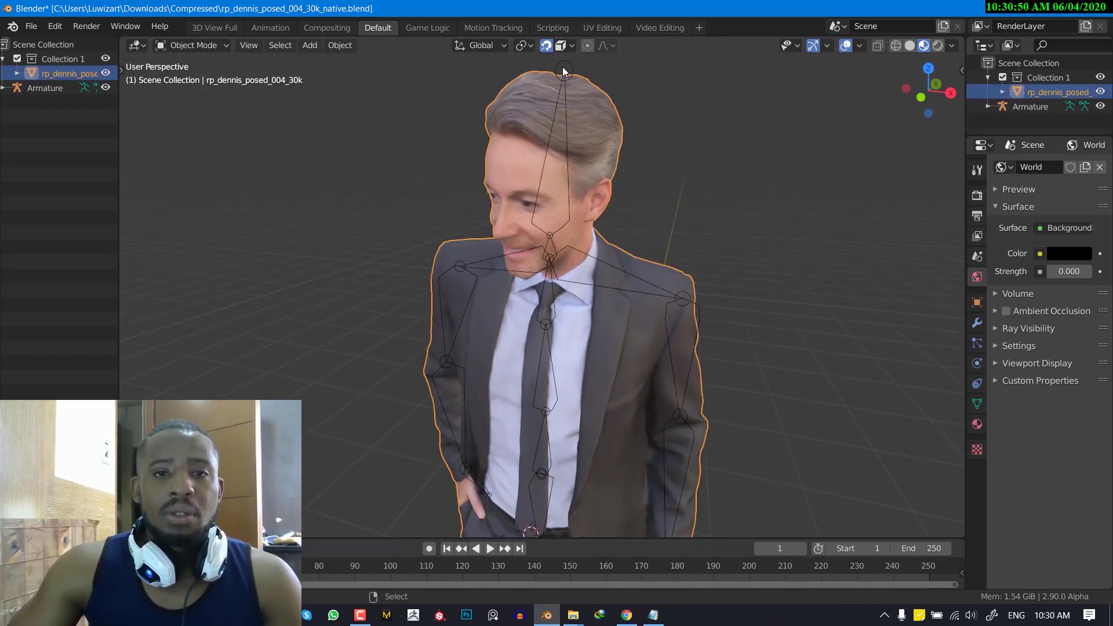
shift+click(563, 71)
middle_drag(628, 156, 651, 153)
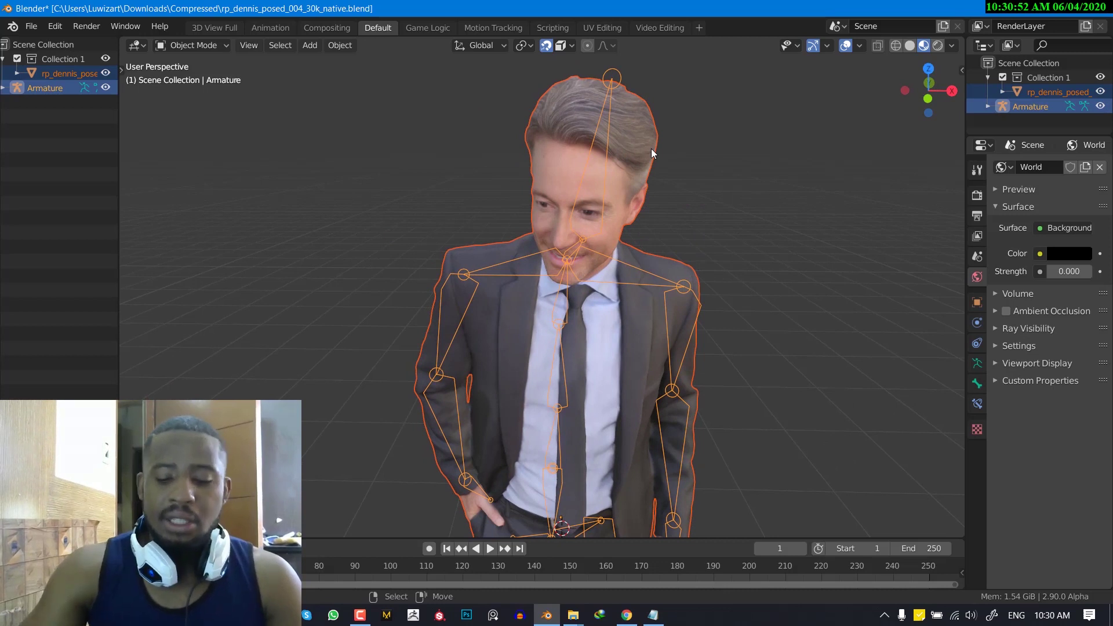
key(ctrl+p)
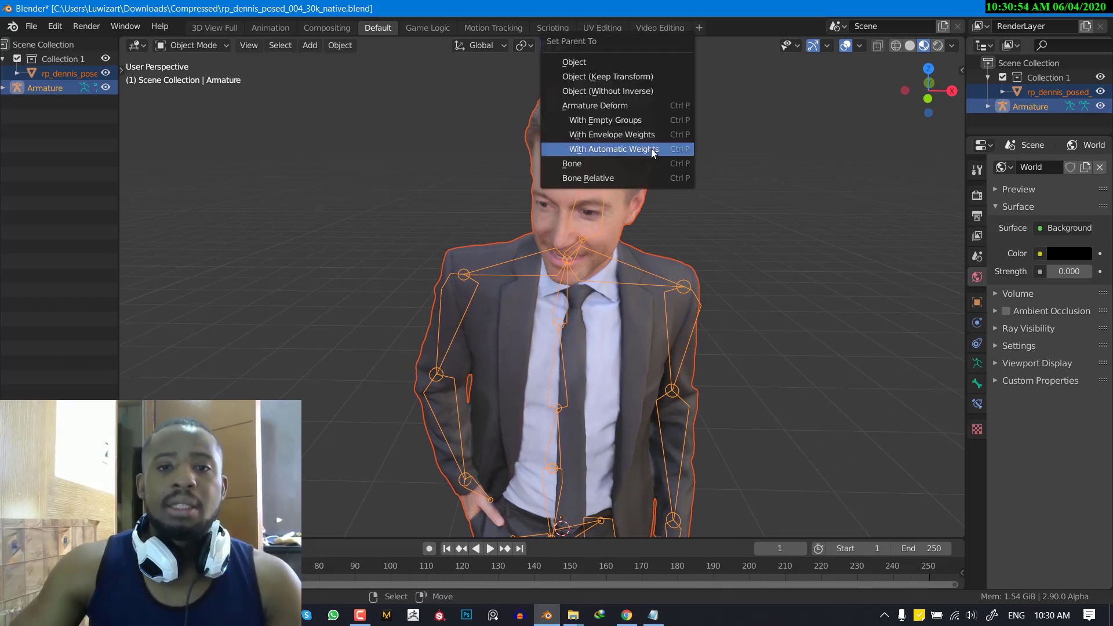
click(651, 149)
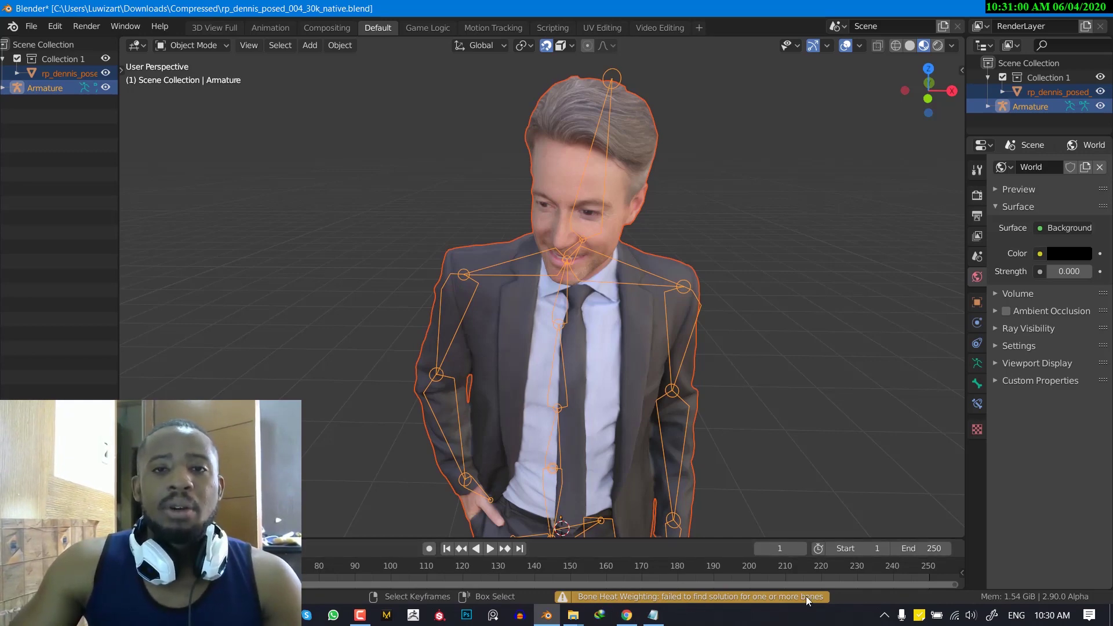
Inspect the bound mesh from the side and briefly enter and leave Edit Mode
middle_drag(651, 231, 613, 207)
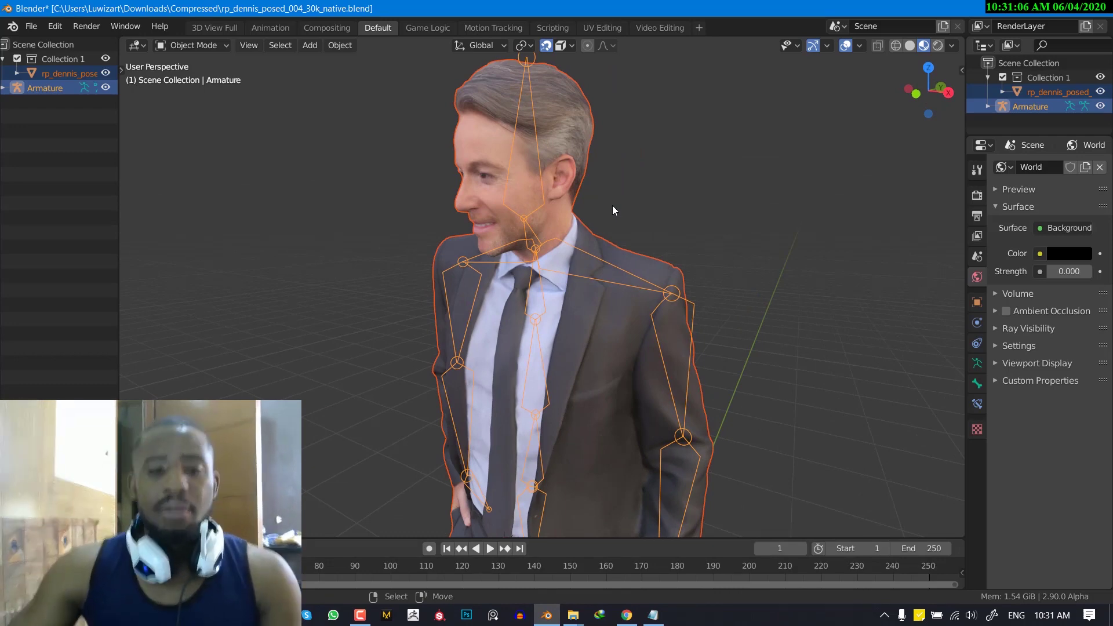
key(KP_1)
click(626, 249)
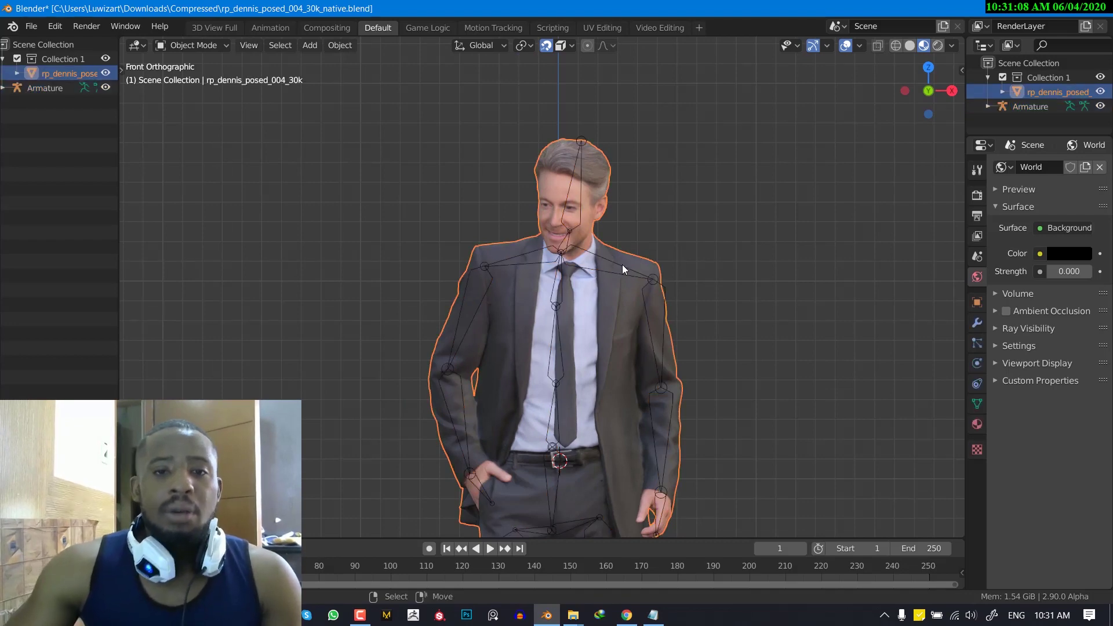
middle_drag(626, 249, 588, 325)
key(Tab)
scroll(615, 326, down, 3)
key(Tab)
key(KP_1)
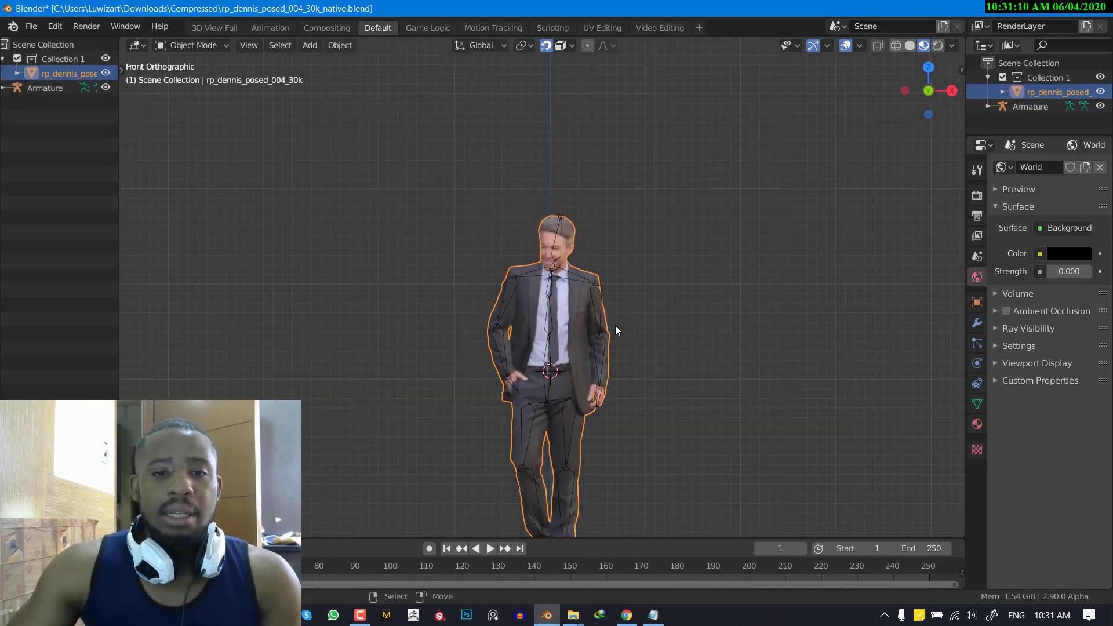
scroll(626, 327, up, 2)
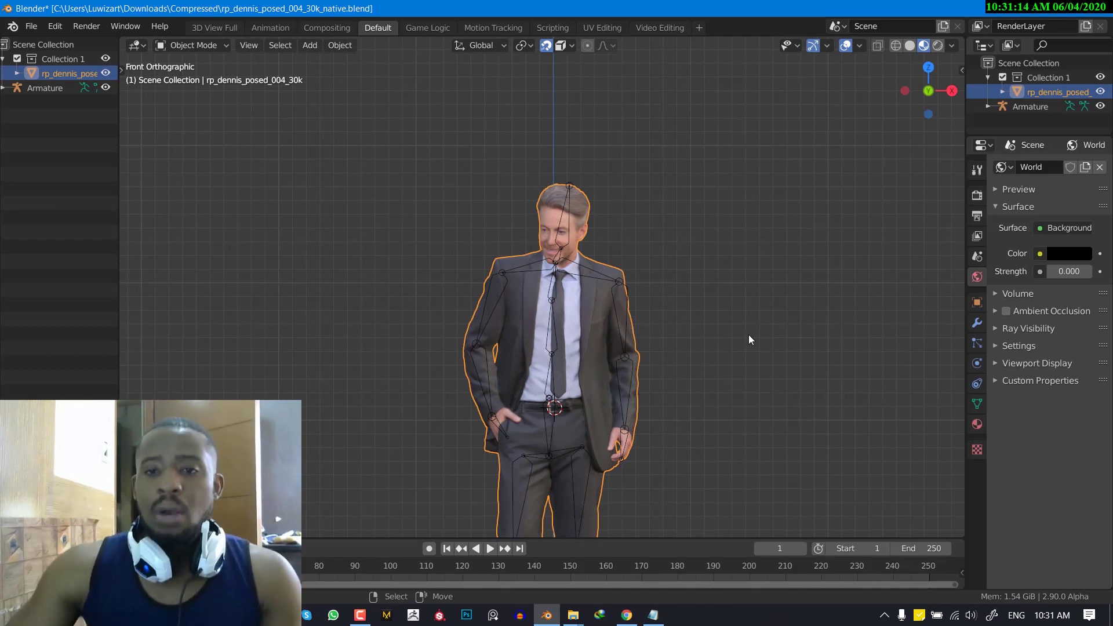
Widen the properties area, browse the modifier list, and undo a trial duplicate of the scan
click(971, 327)
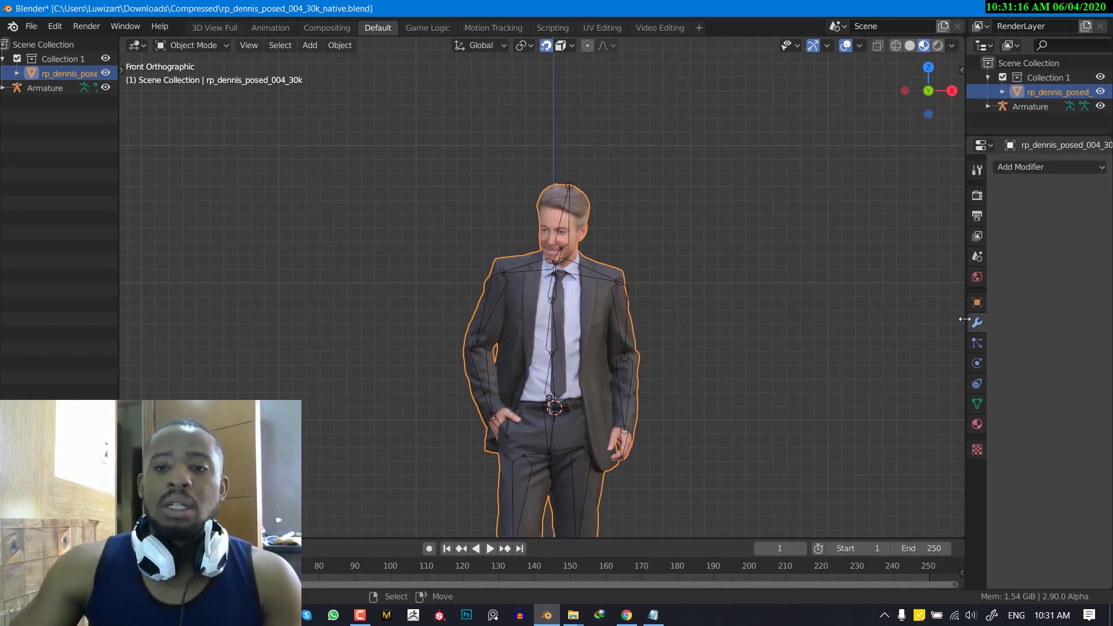
drag(965, 323, 837, 318)
click(938, 168)
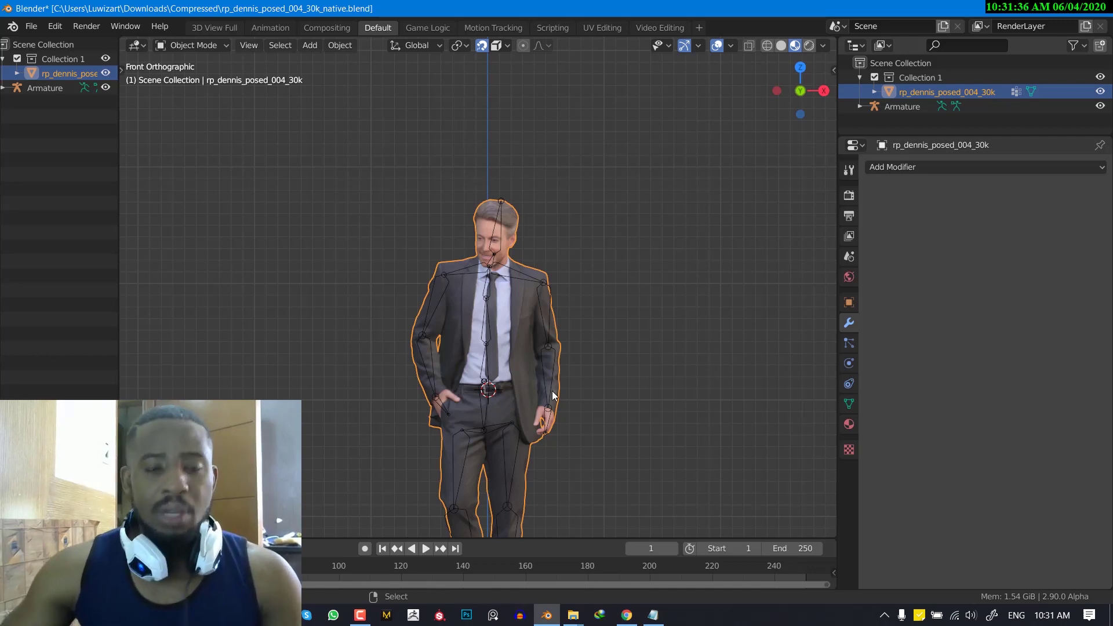
key(shift+d)
right_click(625, 272)
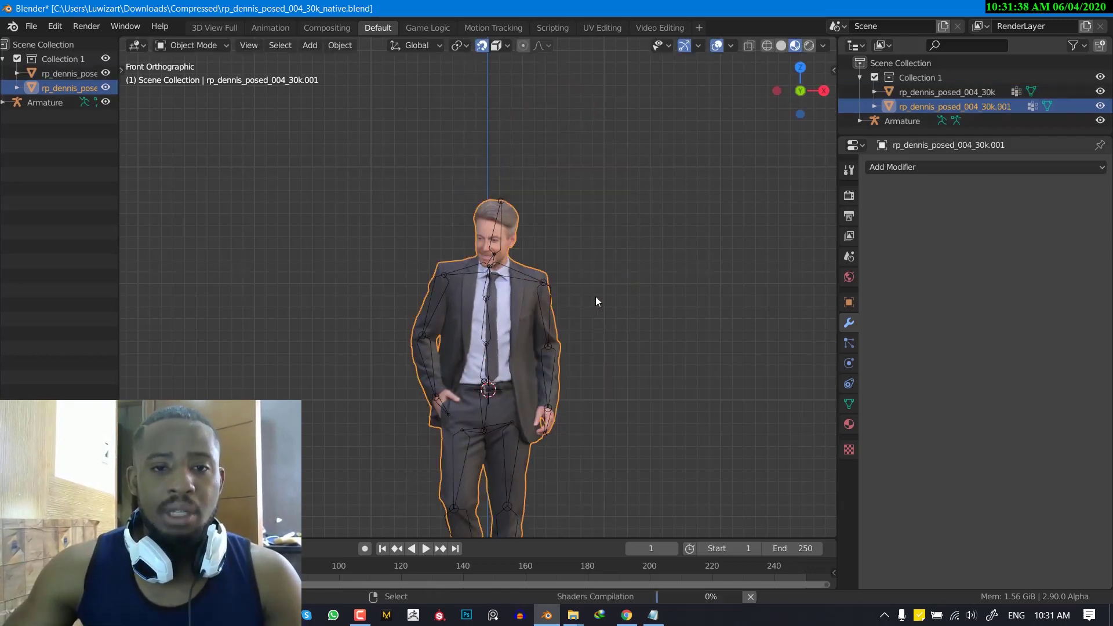
key(ctrl+z)
Delete all vertex groups from the scan mesh via the Vertex Groups specials menu
click(849, 404)
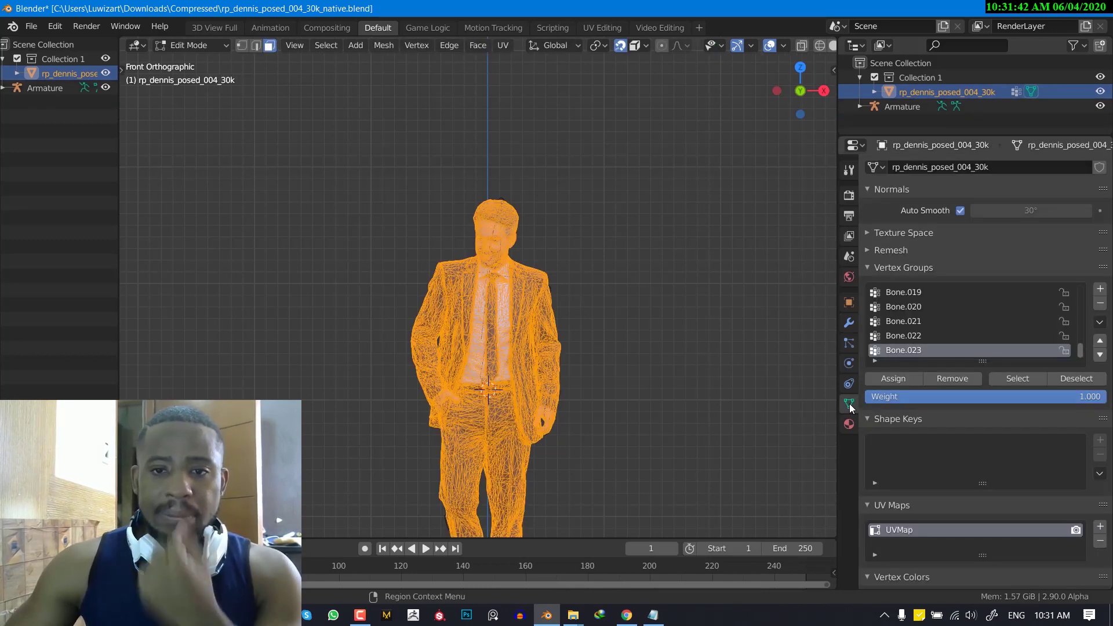
middle_drag(683, 377, 646, 391)
key(Tab)
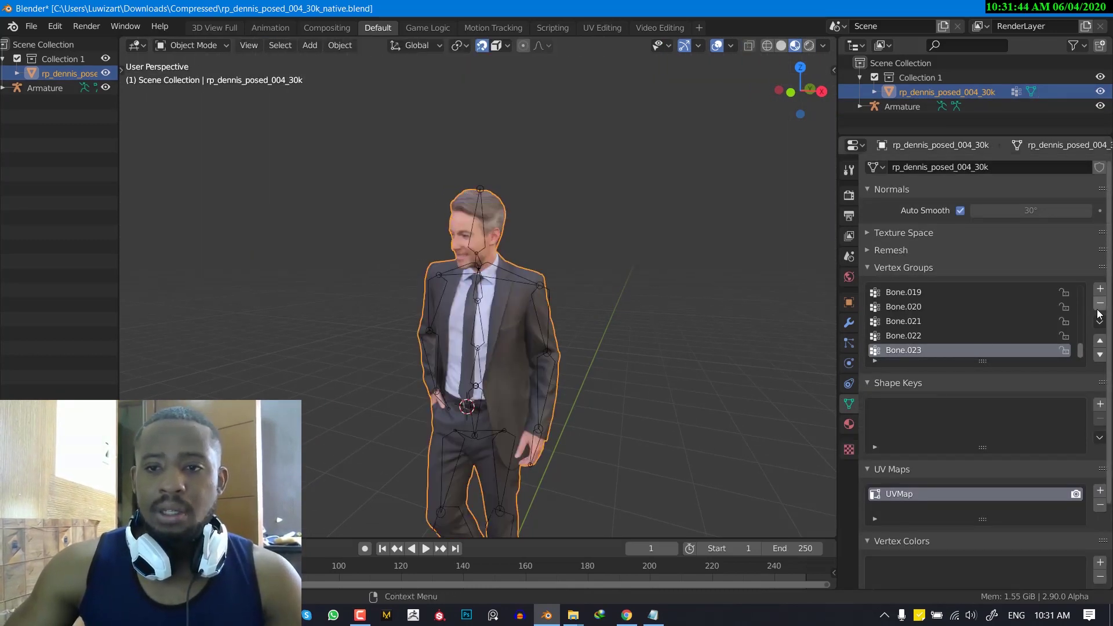
click(1099, 321)
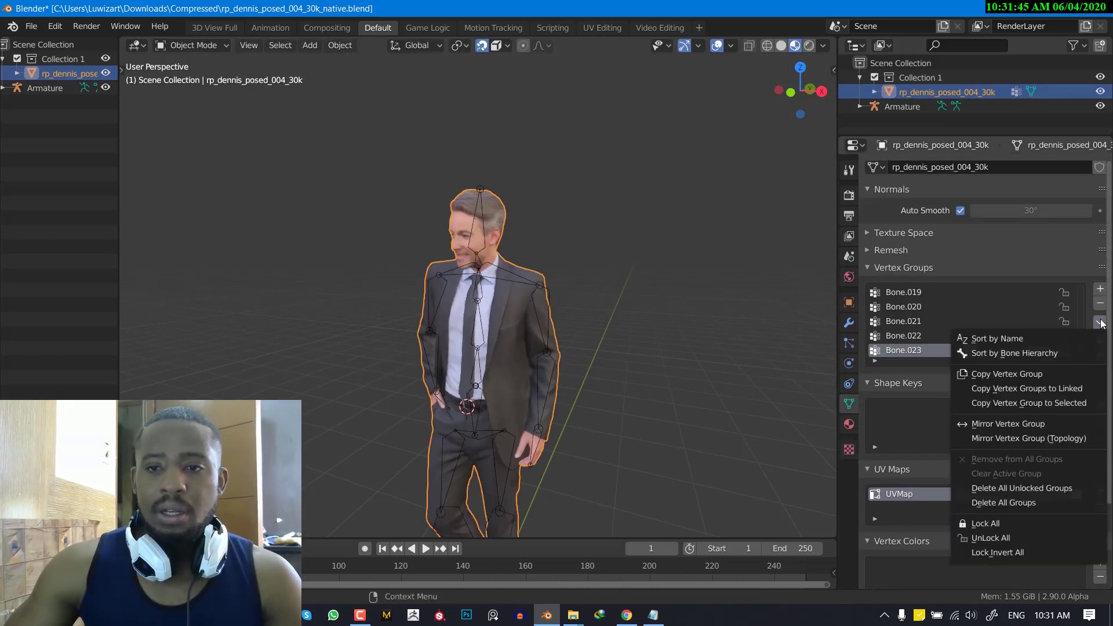
click(1011, 503)
click(846, 324)
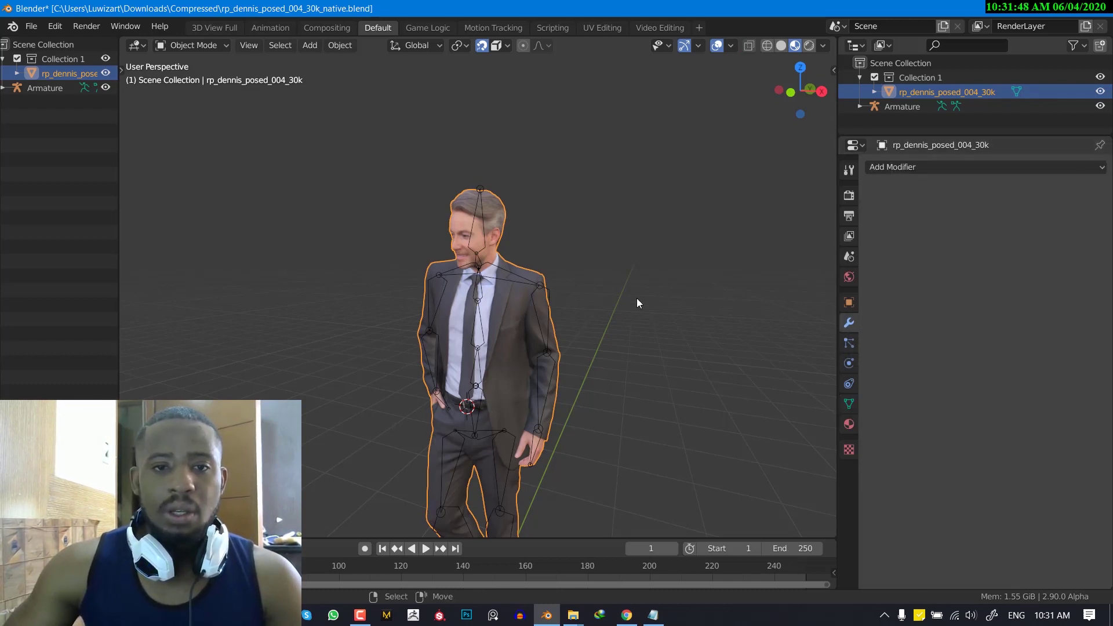
Clear the scan mesh's parent with Alt+P > Clear Parent
key(KP_1)
key(alt+p)
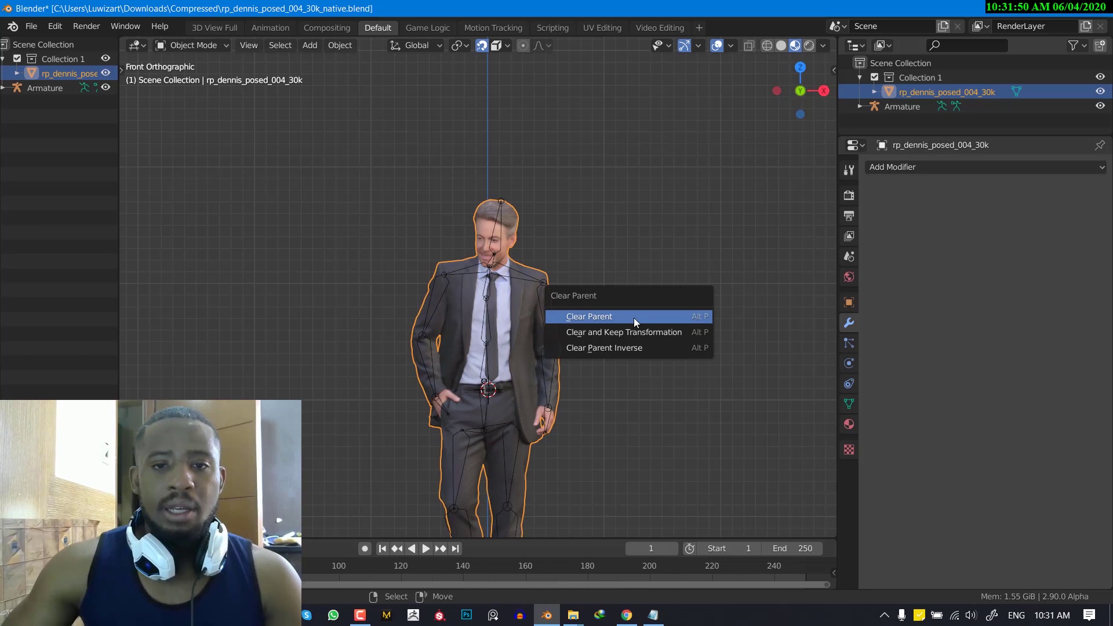
click(634, 318)
middle_drag(647, 308, 557, 298)
Rename the scanned mesh to 'final meshing' in the Outliner
key(KP_1)
double_click(58, 73)
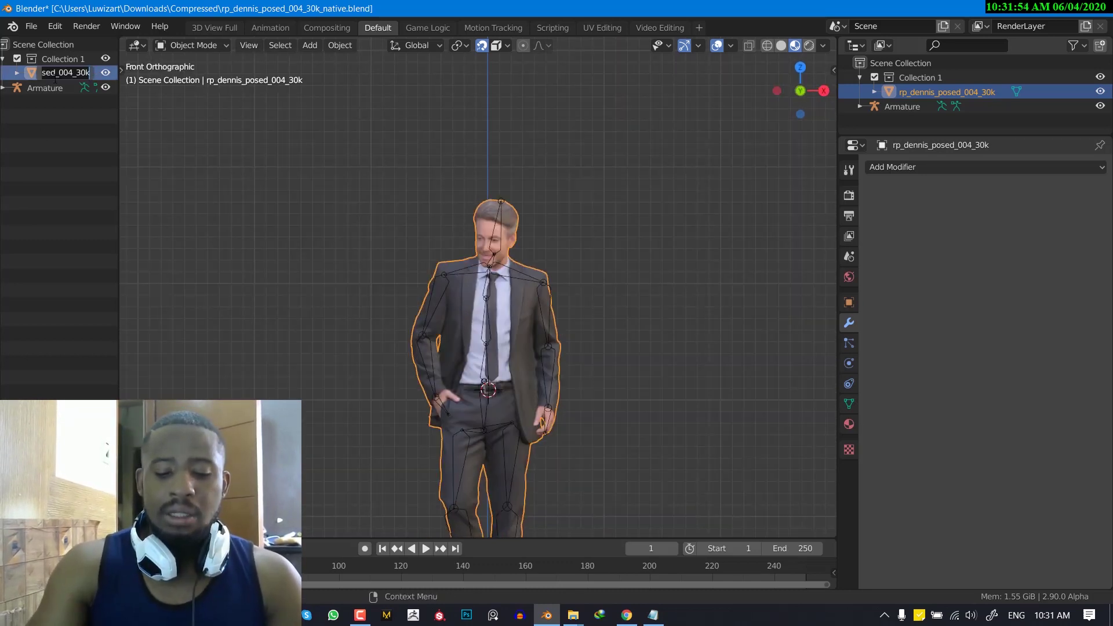
text(final)
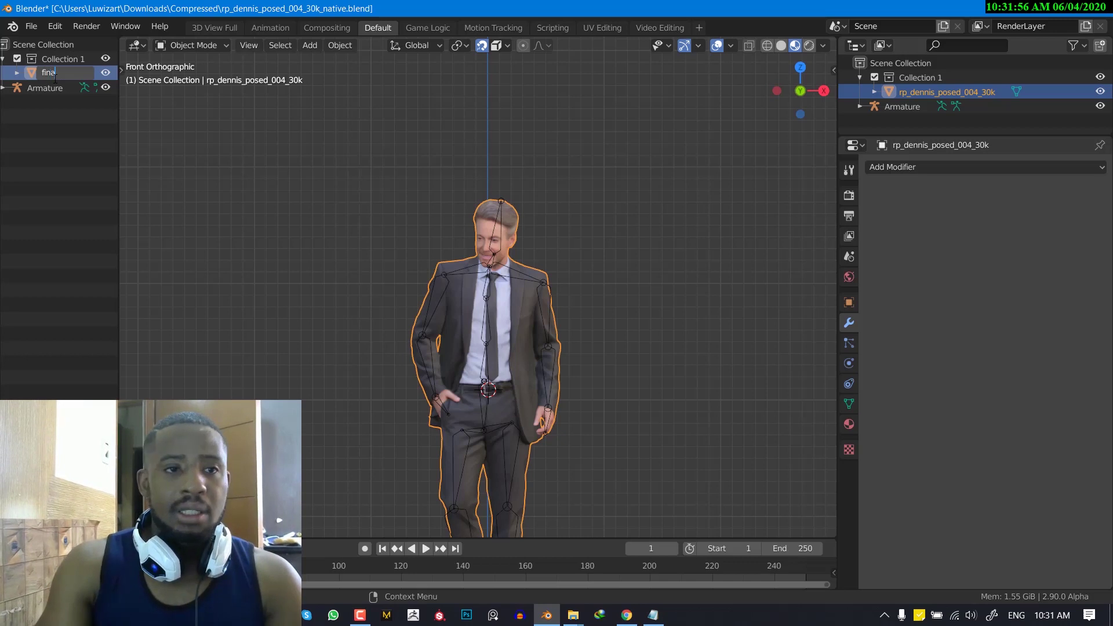
text( mesh)
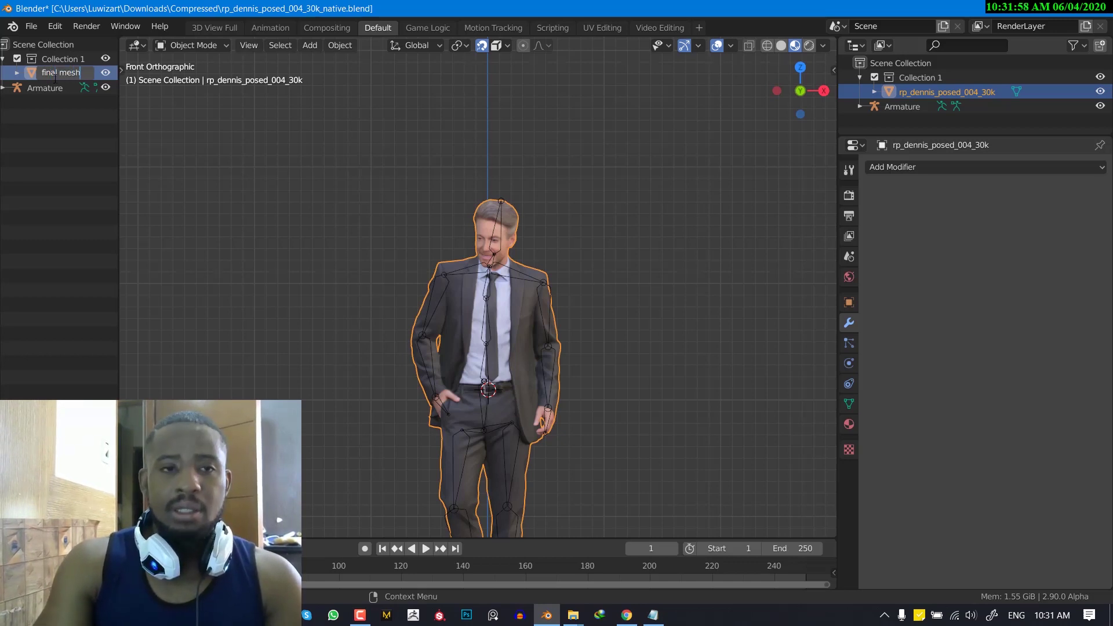
text(ing)
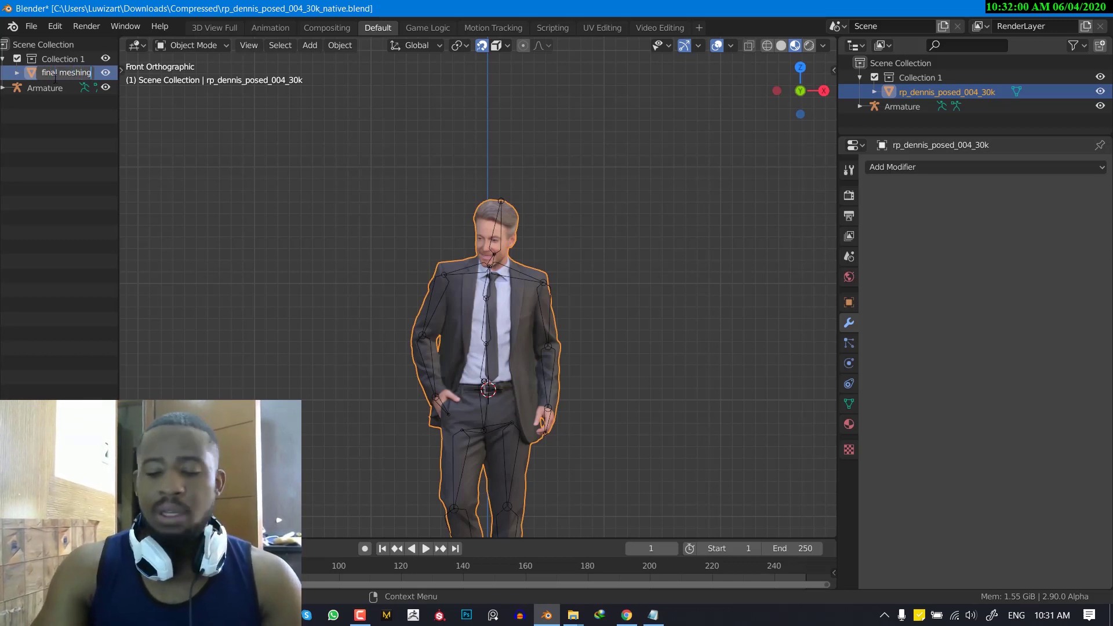
key(Return)
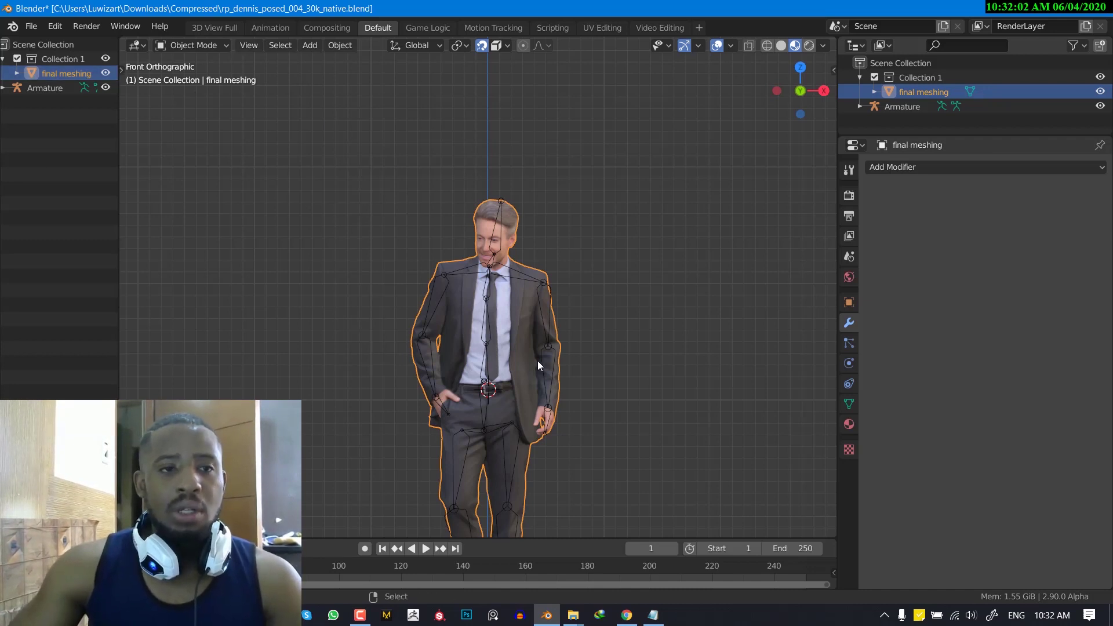
Duplicate final meshing in place and rename the copy 'cleanup'
key(shift+d)
key(Escape)
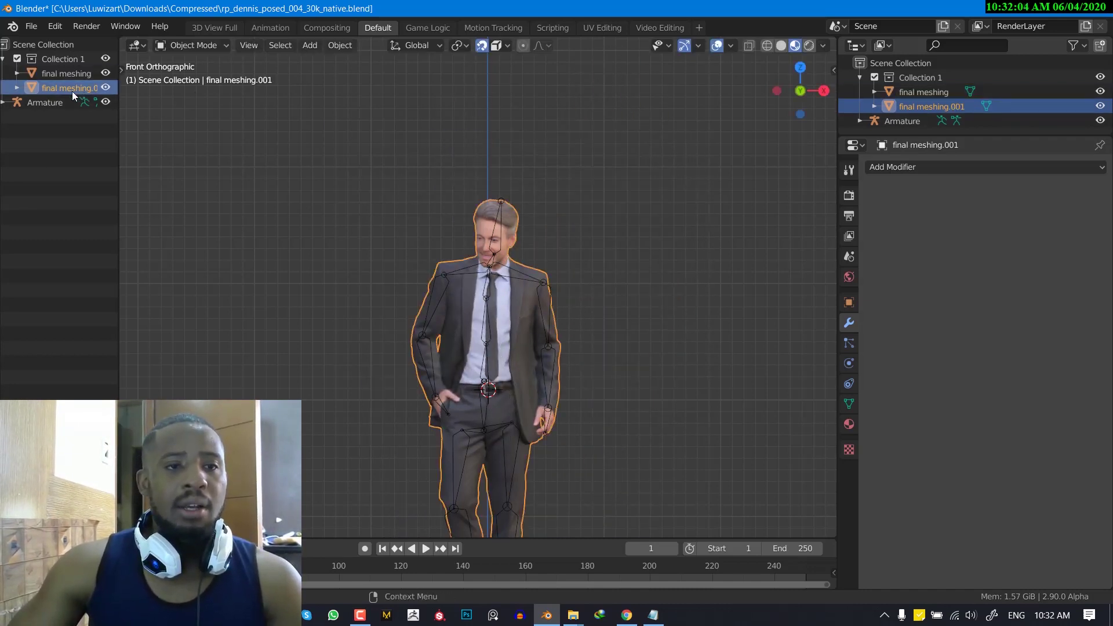
double_click(71, 88)
text(cleanup)
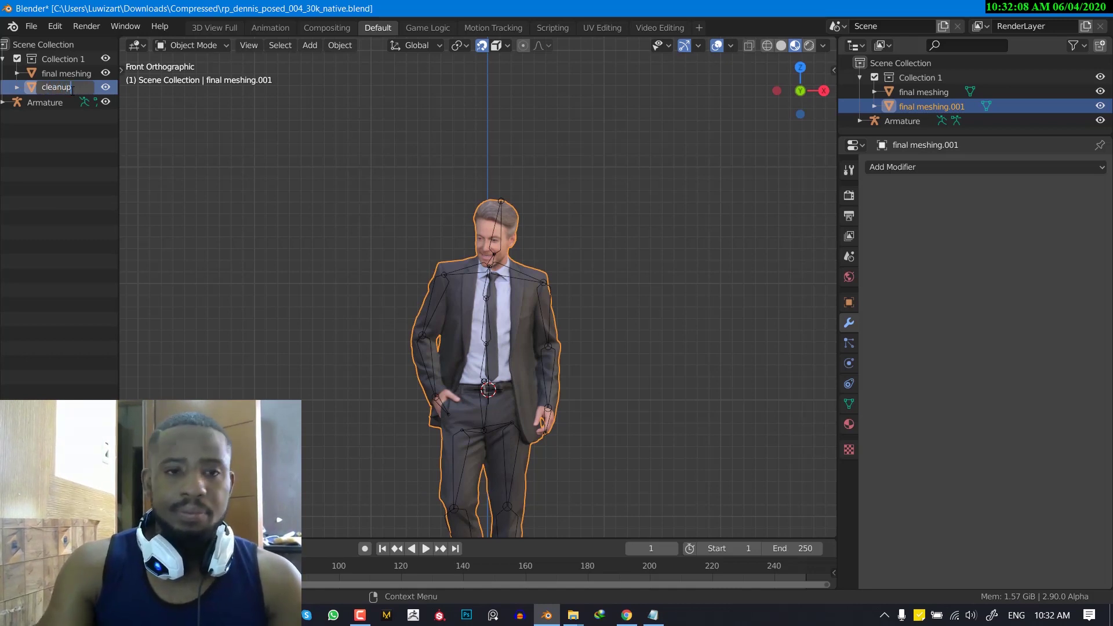
key(Return)
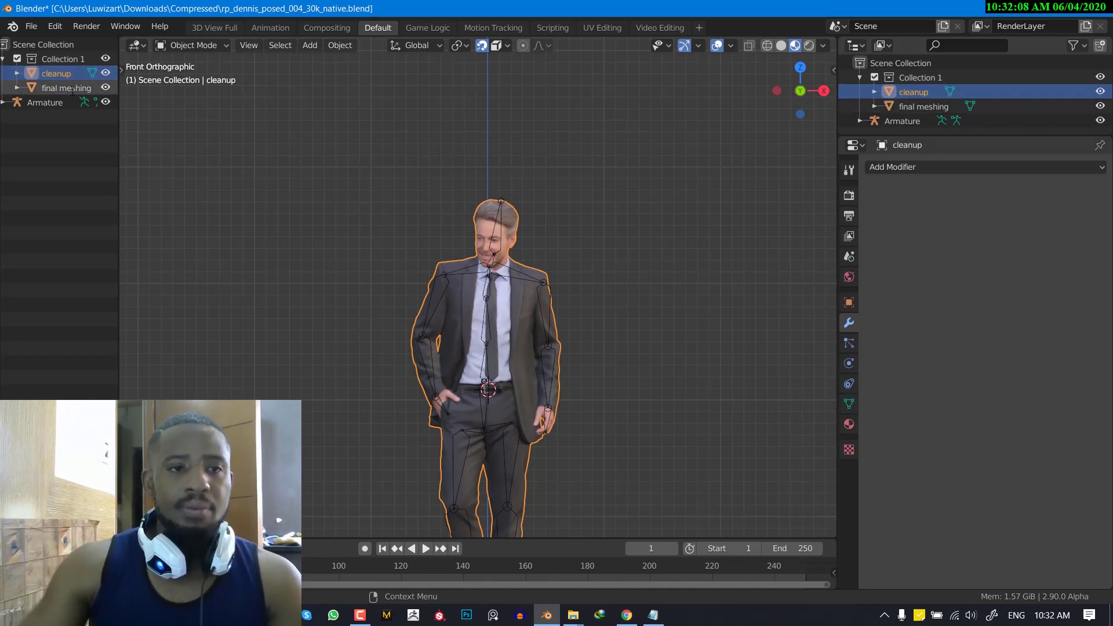
Hide cleanup, select final meshing, and enable the Wireframe viewport overlay
click(106, 74)
middle_drag(290, 258, 509, 317)
scroll(530, 347, up, 4)
click(509, 317)
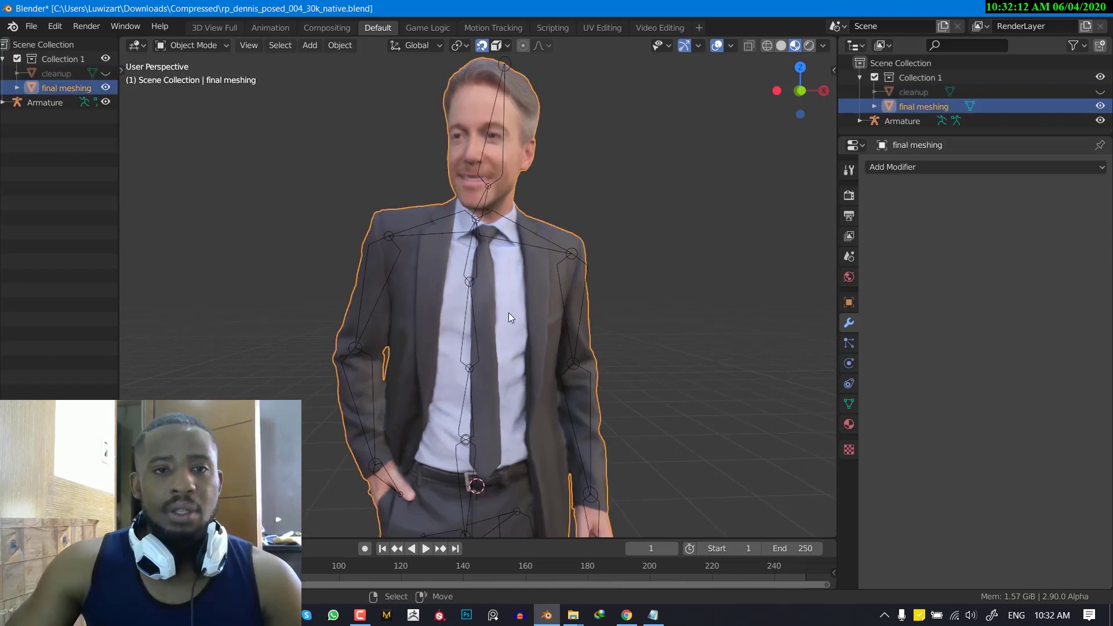
click(823, 45)
click(732, 46)
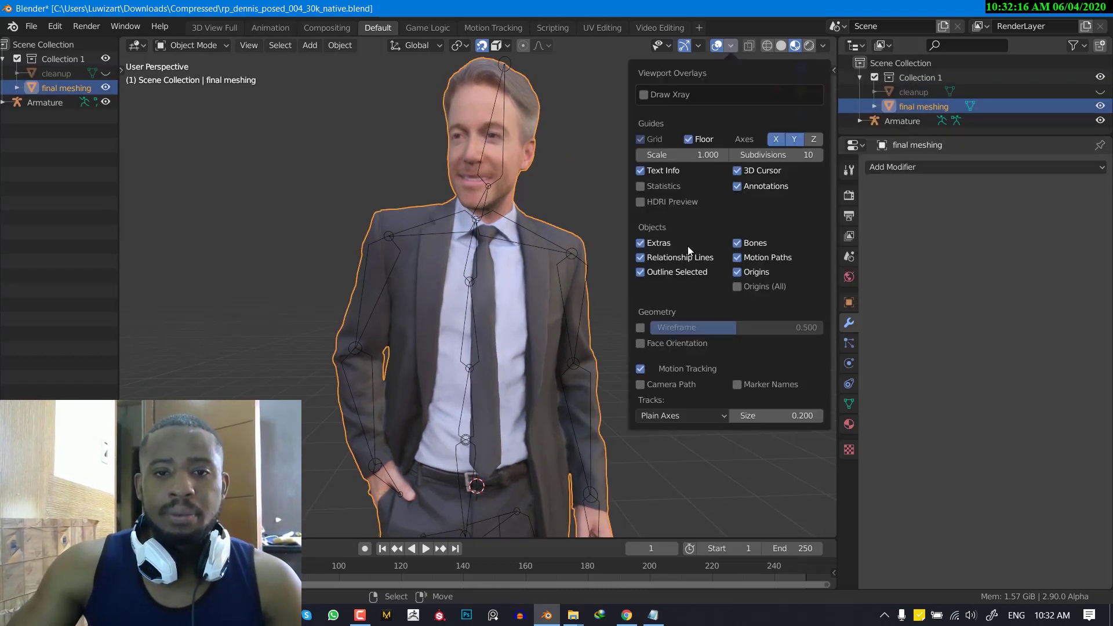
click(641, 328)
Reselect final meshing and orbit around the wireframed figure before returning to front view
key(KP_1)
click(268, 347)
click(533, 359)
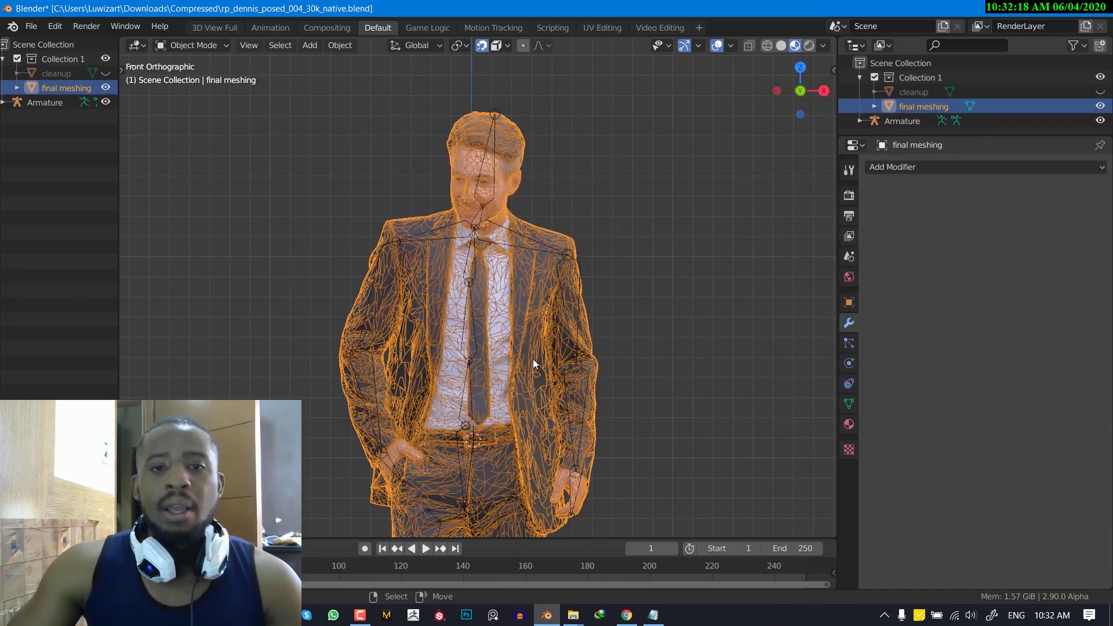
scroll(617, 315, up, 2)
middle_drag(617, 315, 555, 330)
scroll(555, 330, down, 2)
key(KP_1)
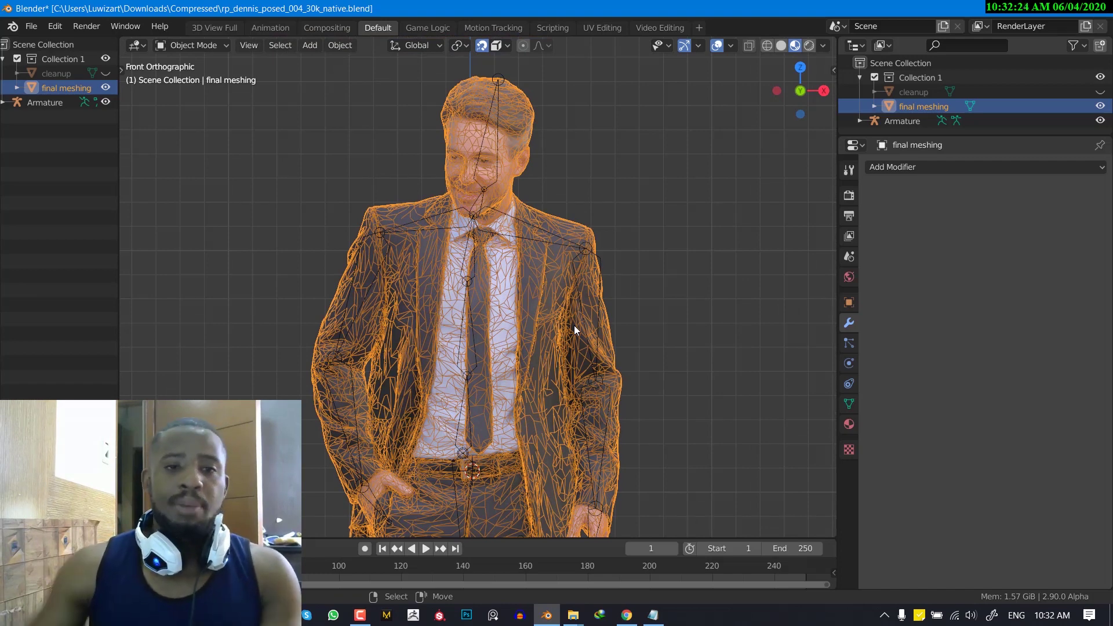
Check the mesh in perspective and Edit Mode, then snap back to the front view
key(KP_5)
middle_drag(635, 308, 605, 340)
key(Tab)
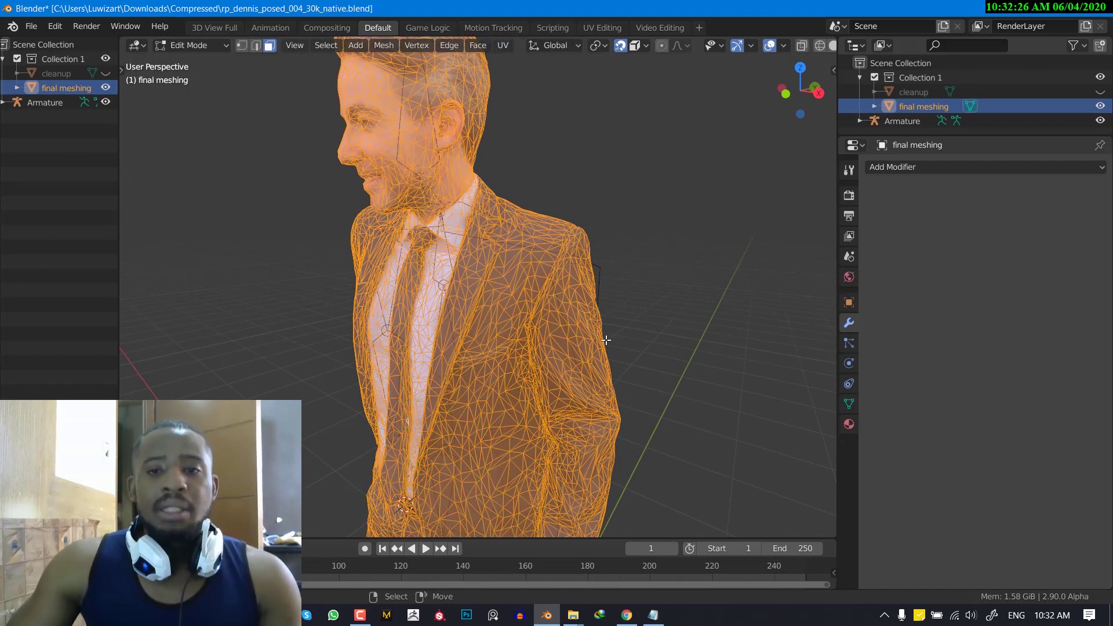
key(Tab)
key(KP_1)
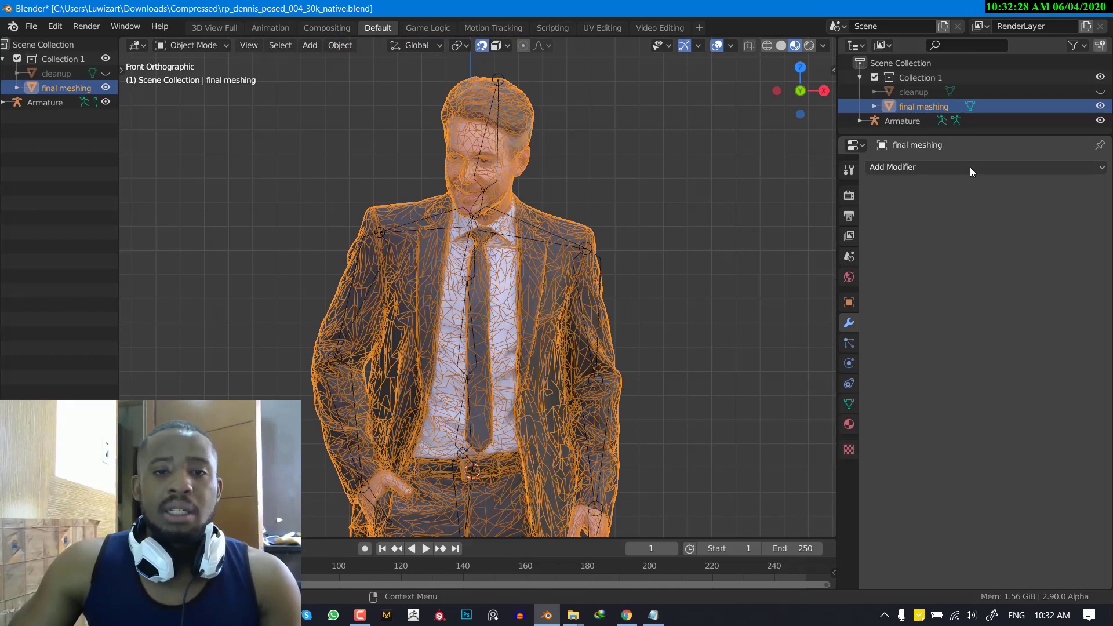
middle_drag(590, 300, 562, 307)
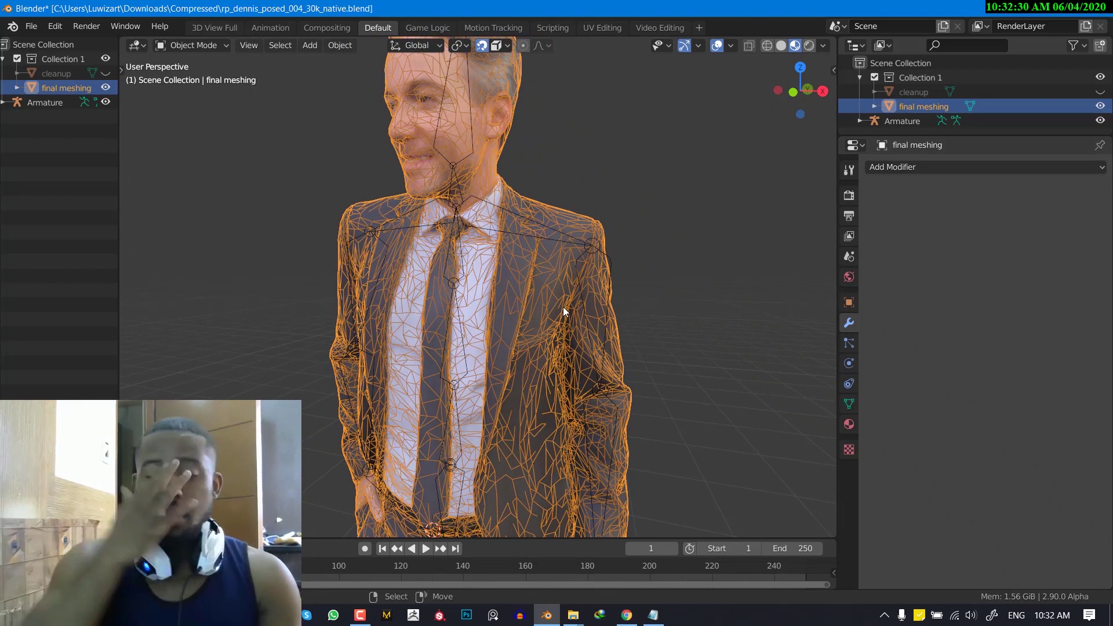
key(KP_1)
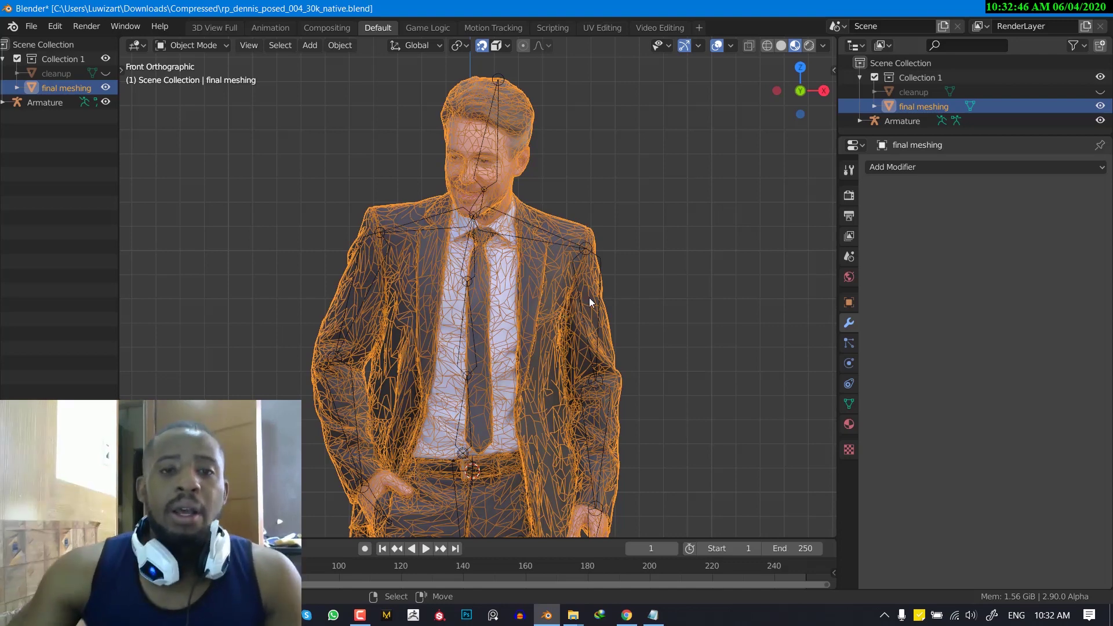
Add a Decimate modifier to final meshing with Ratio 0.1
middle_drag(619, 284, 531, 280)
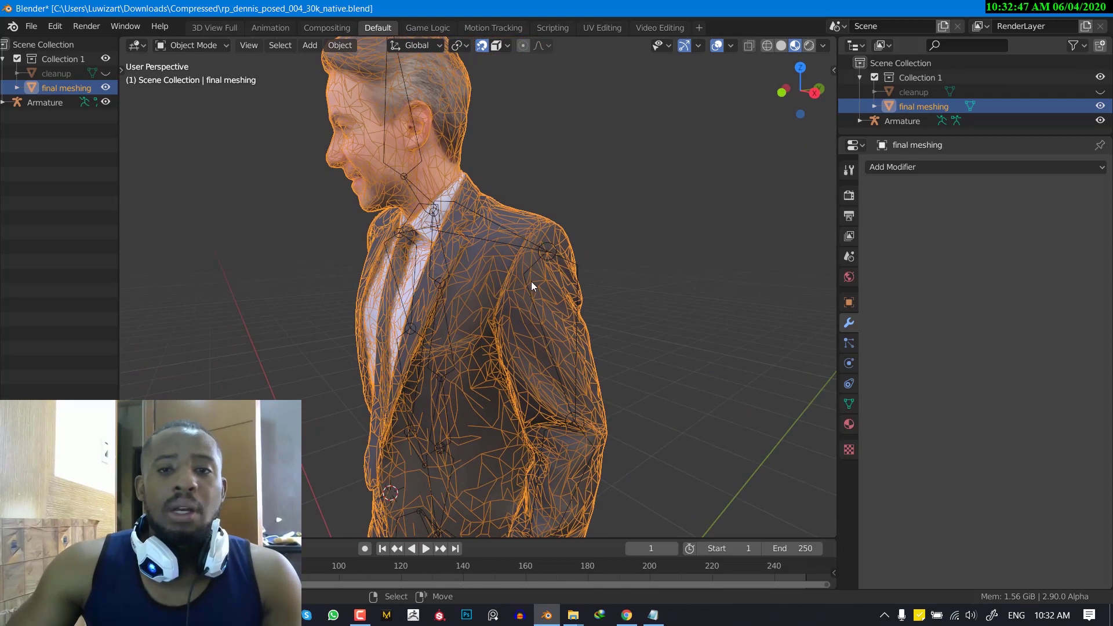
click(912, 168)
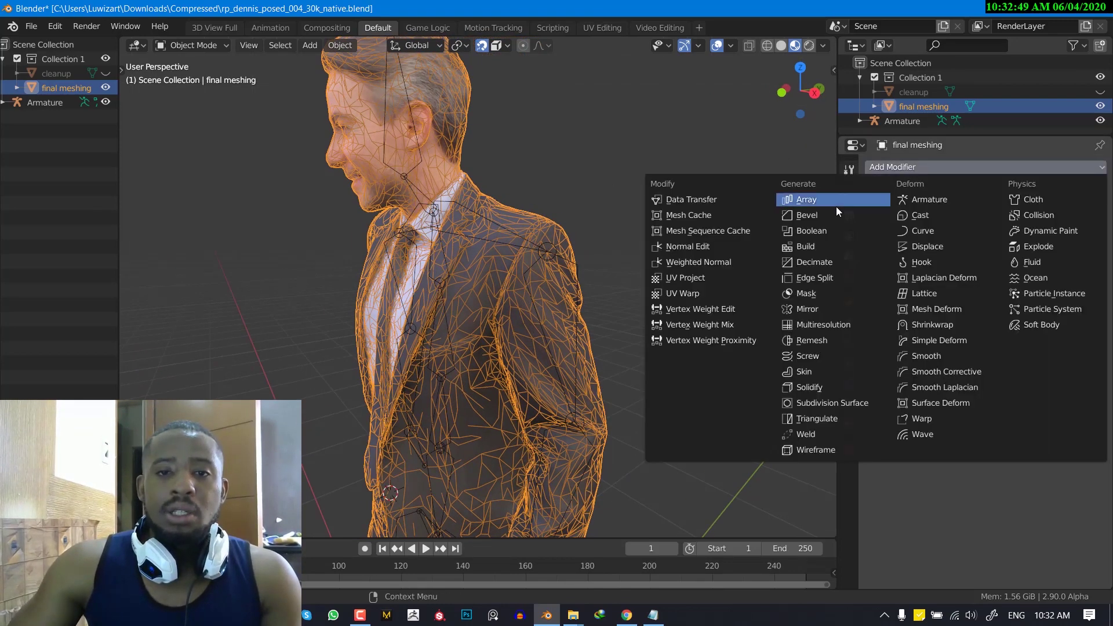
click(820, 264)
key(KP_1)
click(1015, 277)
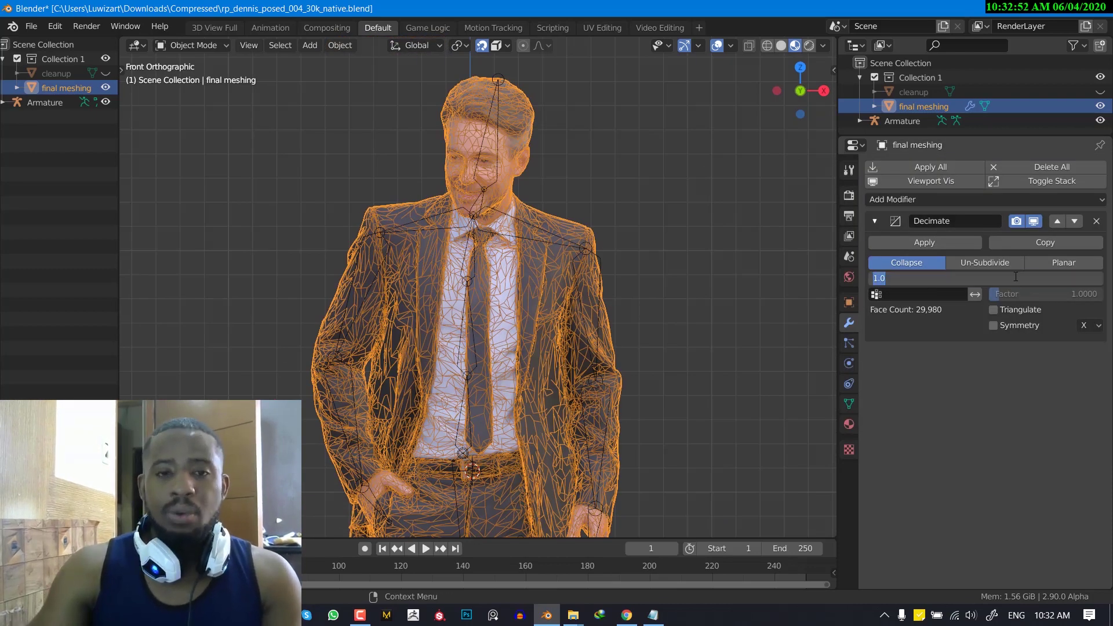
text(.1)
key(Return)
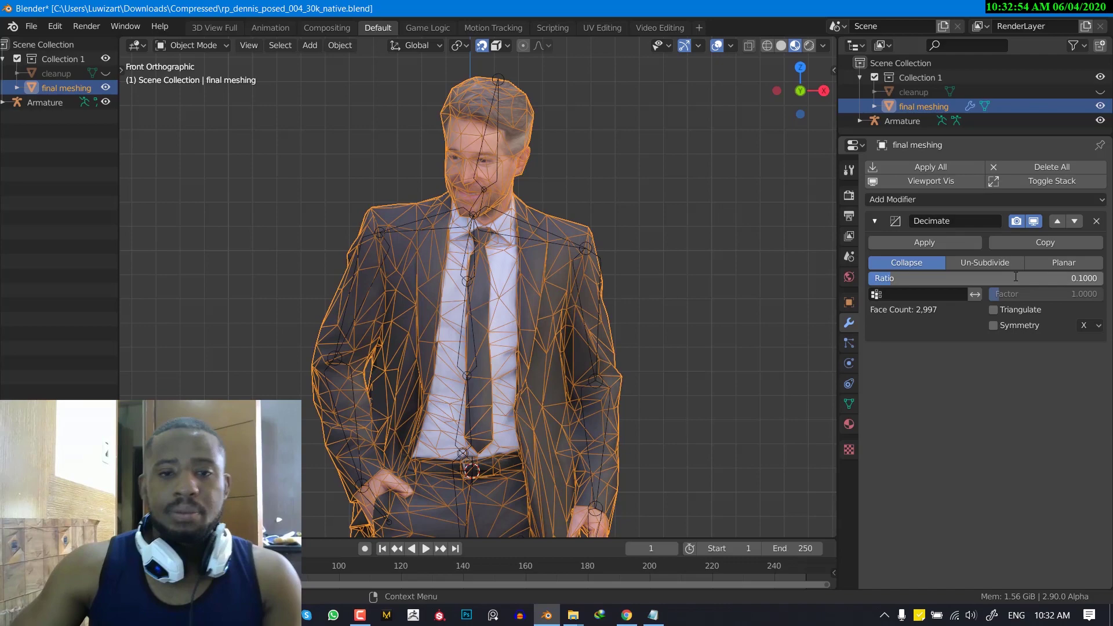
Inspect the reduced mesh from behind and apply the Decimate modifier
key(alt+a)
scroll(565, 375, down, 3)
middle_drag(571, 370, 607, 353)
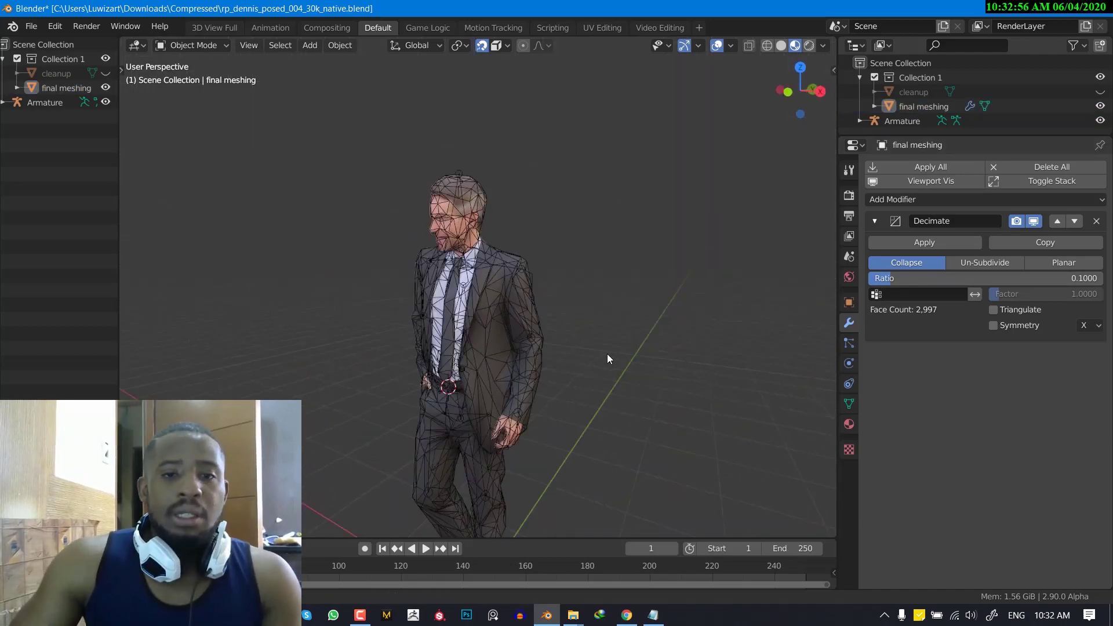
key(KP_1)
scroll(538, 384, up, 3)
middle_drag(433, 392, 559, 378)
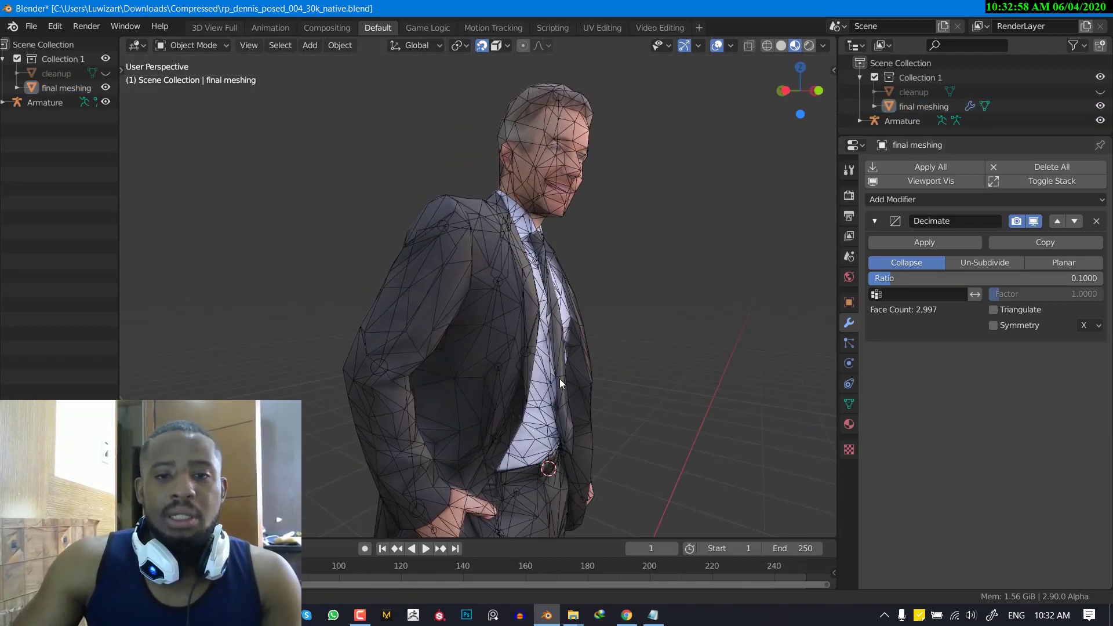
click(941, 240)
Add a Weld modifier with Distance 0.007130 and apply it
click(893, 168)
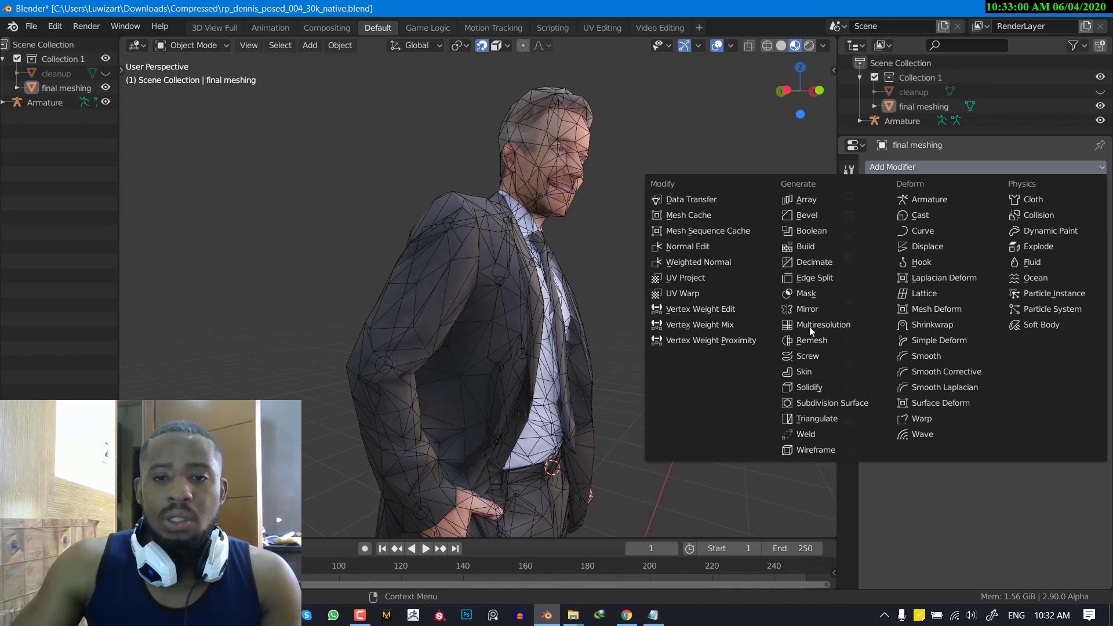
click(824, 435)
key(KP_1)
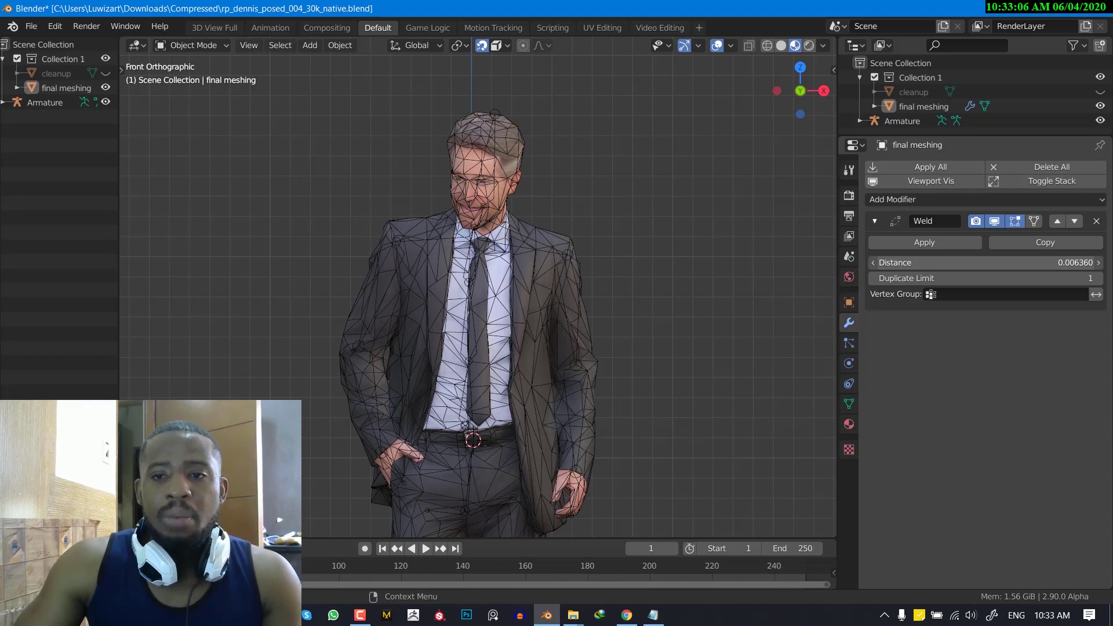
drag(985, 263, 1020, 263)
middle_drag(555, 326, 244, 319)
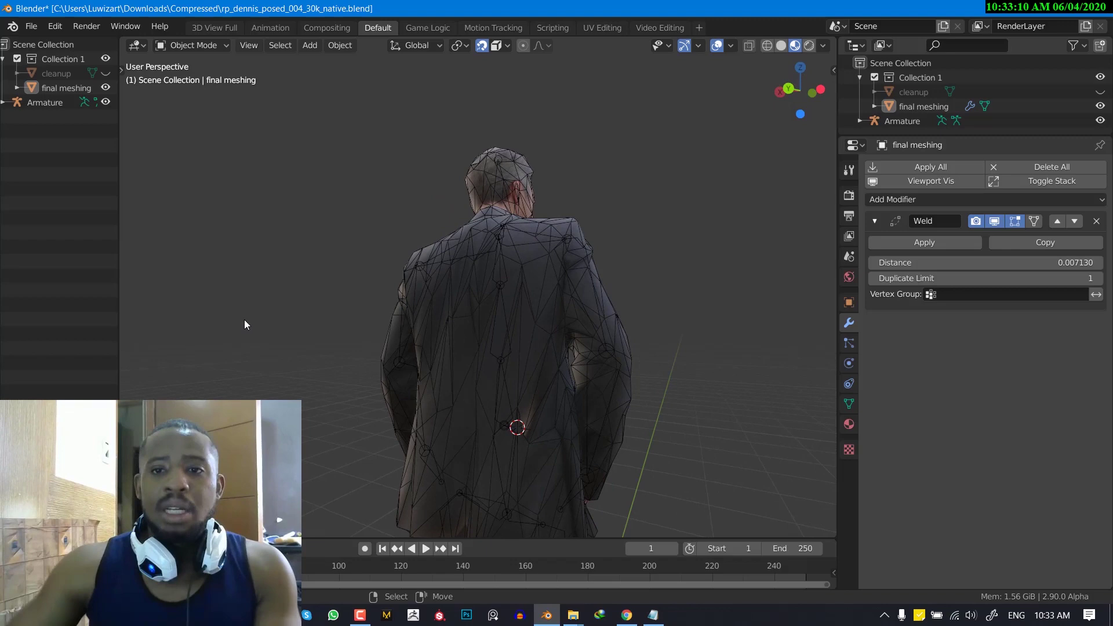
key(KP_1)
click(924, 243)
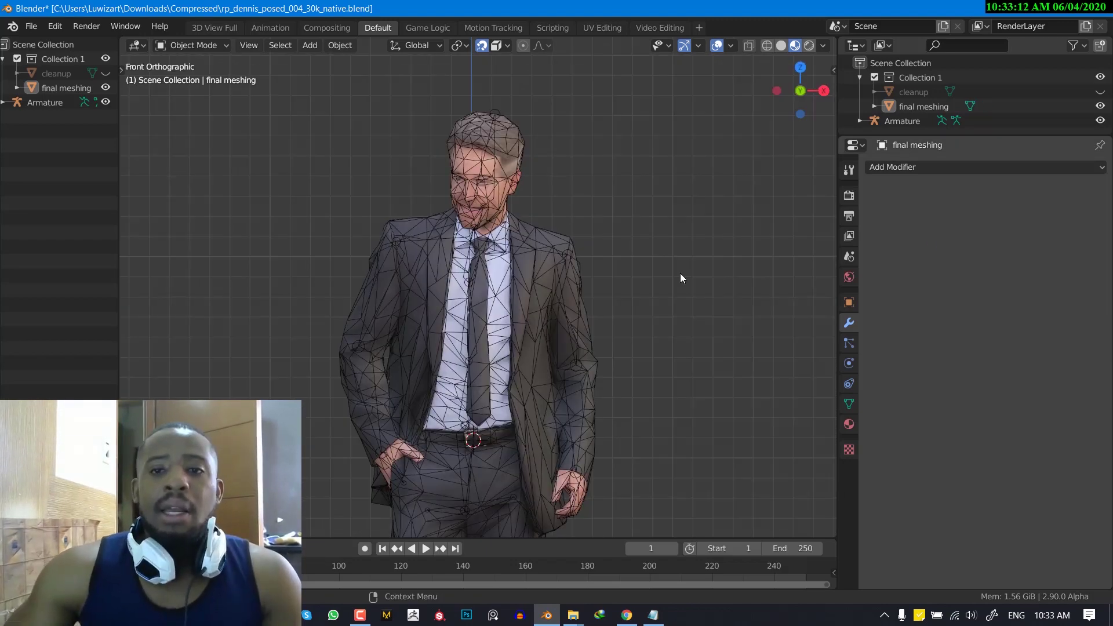
middle_drag(534, 307, 503, 302)
Toggle the selection of final meshing and the armature in the front view
click(503, 302)
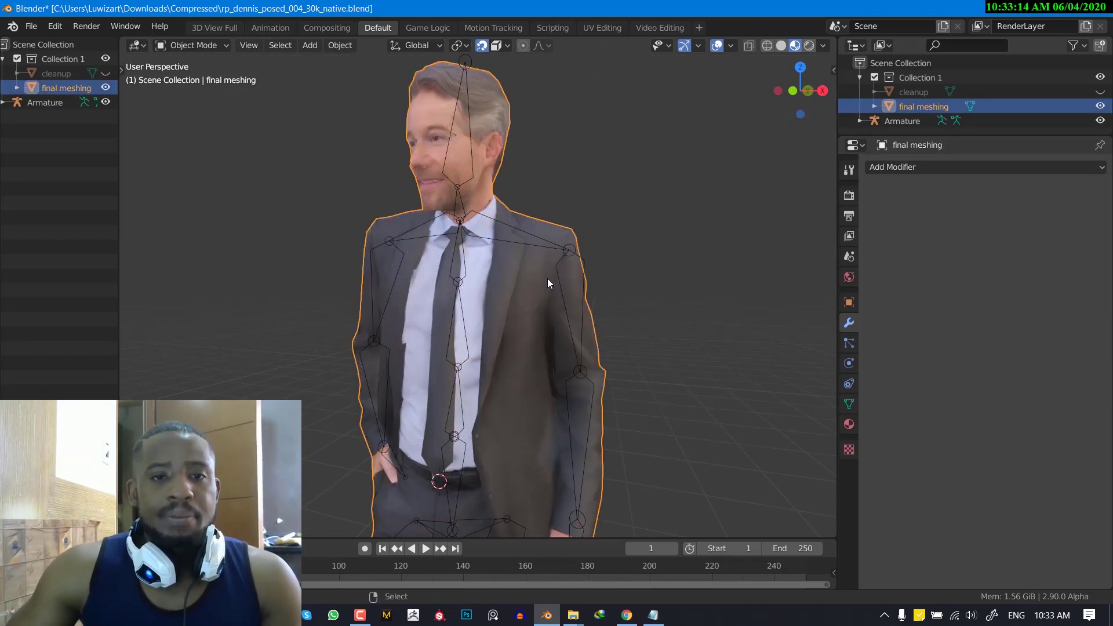
key(KP_1)
key(alt+a)
middle_drag(543, 269, 504, 265)
key(KP_1)
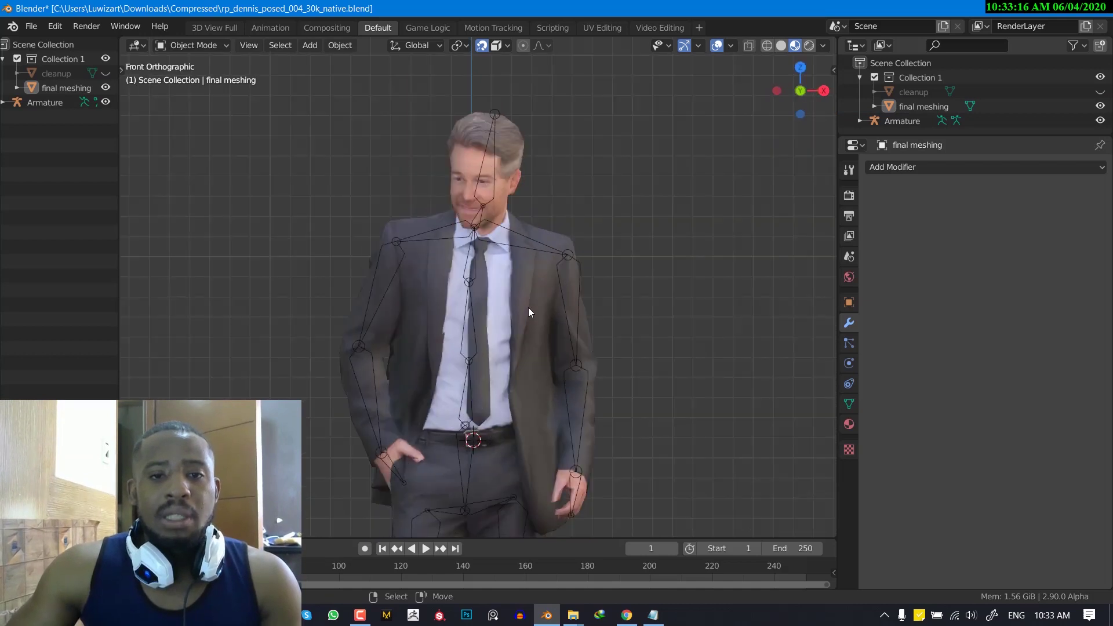
click(528, 311)
key(alt+a)
click(485, 169)
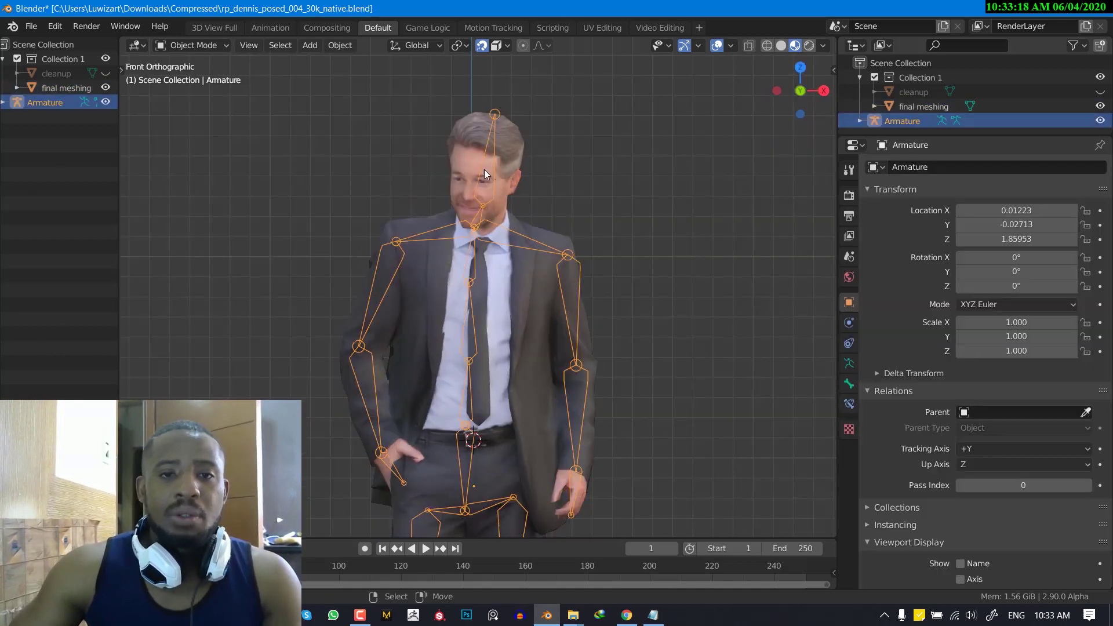
Select final meshing plus the armature and parent it plainly to the armature
click(505, 175)
key(alt+a)
click(500, 173)
key(alt+a)
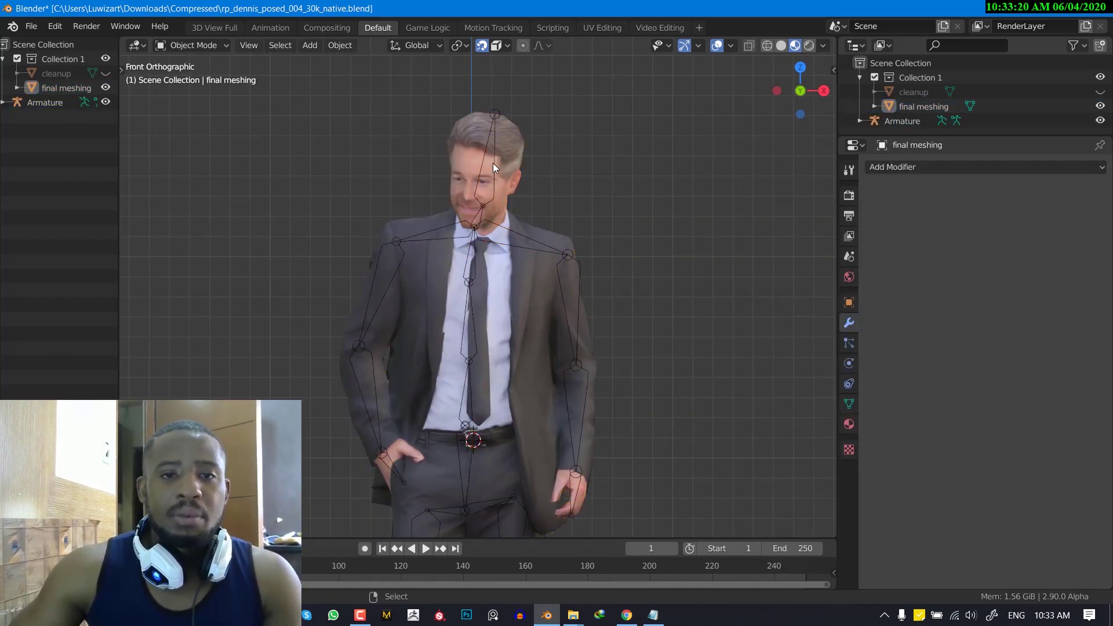
click(493, 164)
ctrl+click(909, 120)
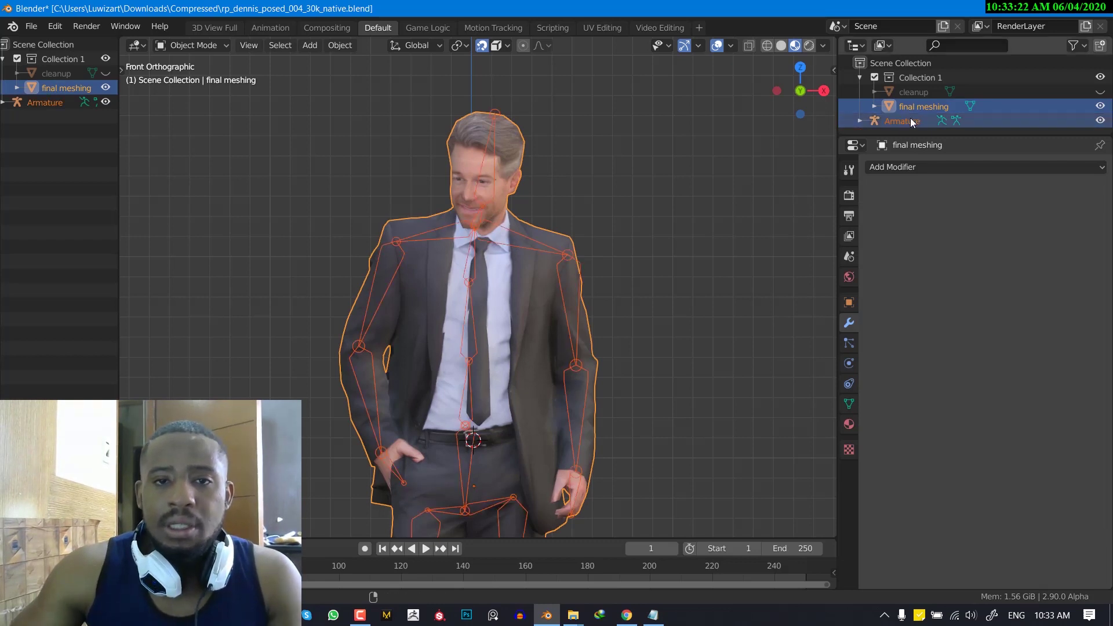
key(ctrl+p)
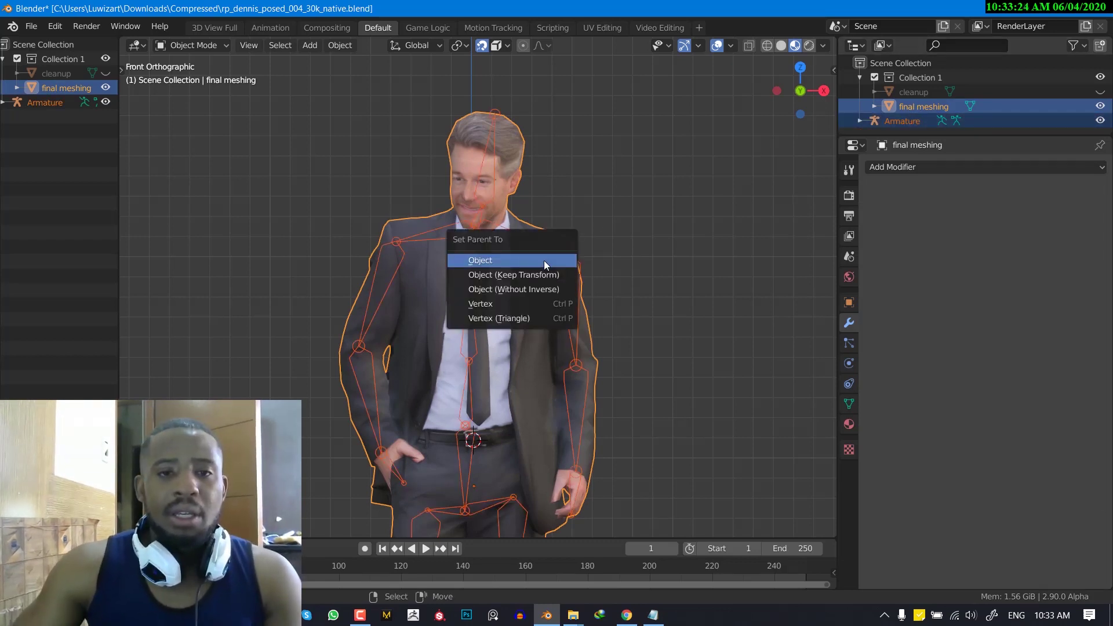
click(544, 260)
Reselect the body and Armature, parent With Automatic Weights, and zoom to the torso
click(531, 309)
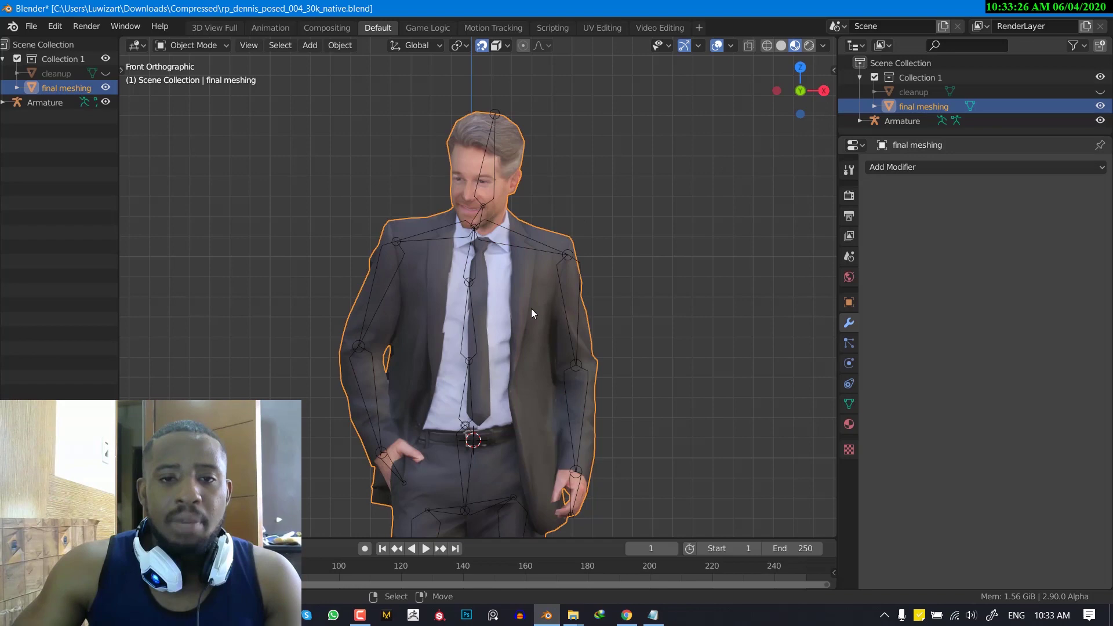
shift+click(547, 251)
key(ctrl+p)
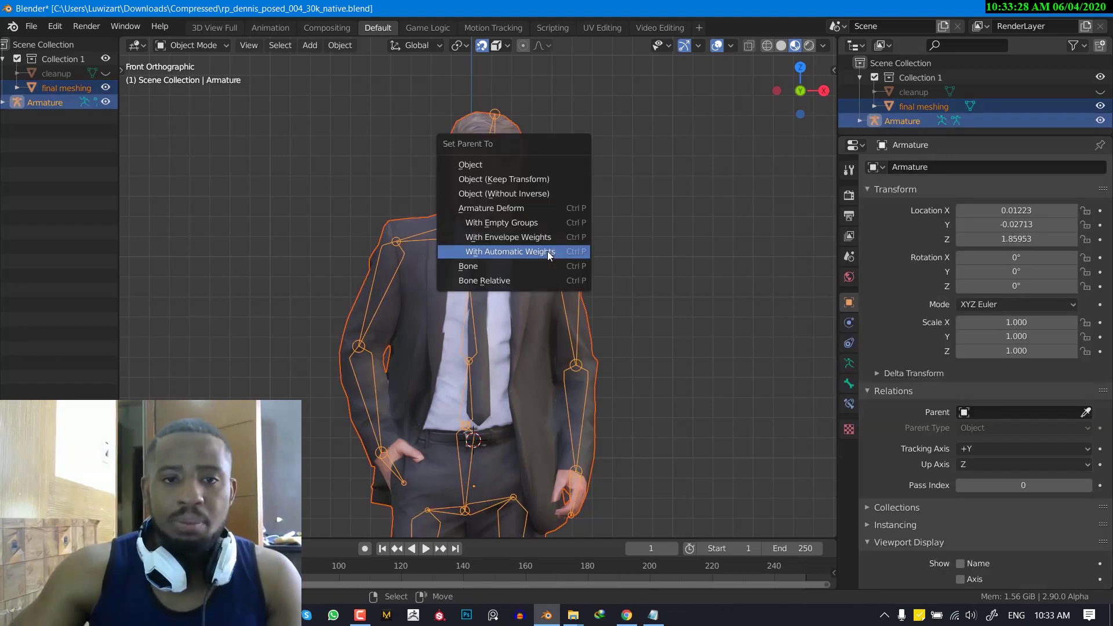
click(547, 251)
scroll(656, 283, up, 2)
shift+middle_drag(656, 283, 526, 169)
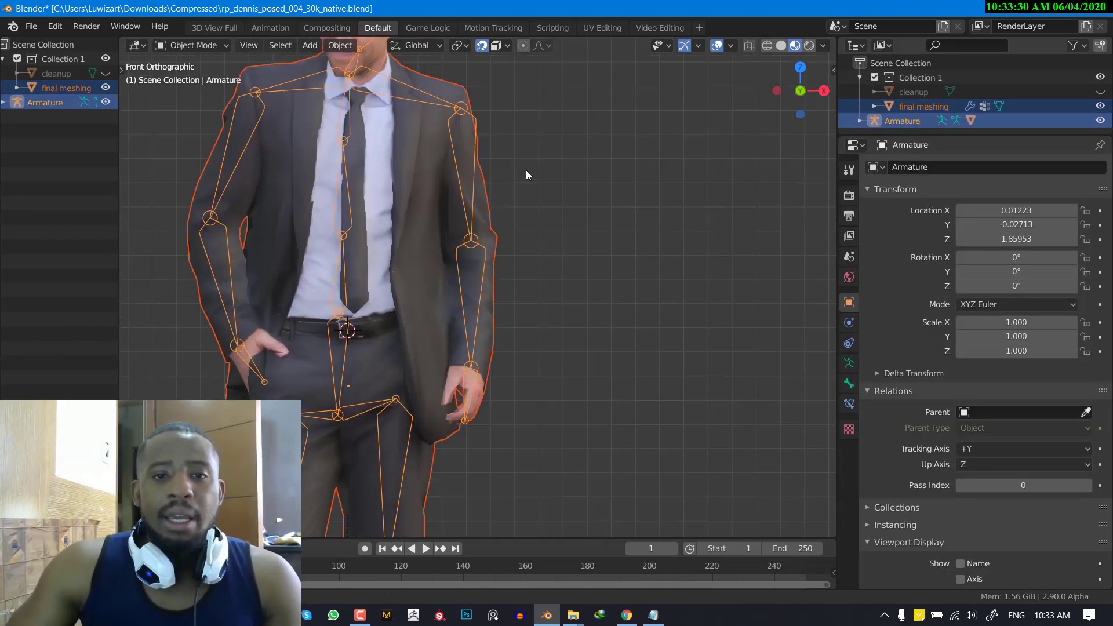
Put the armature in Pose Mode and rotate the right upper-arm and forearm bones
click(467, 194)
click(467, 195)
scroll(481, 231, down, 3)
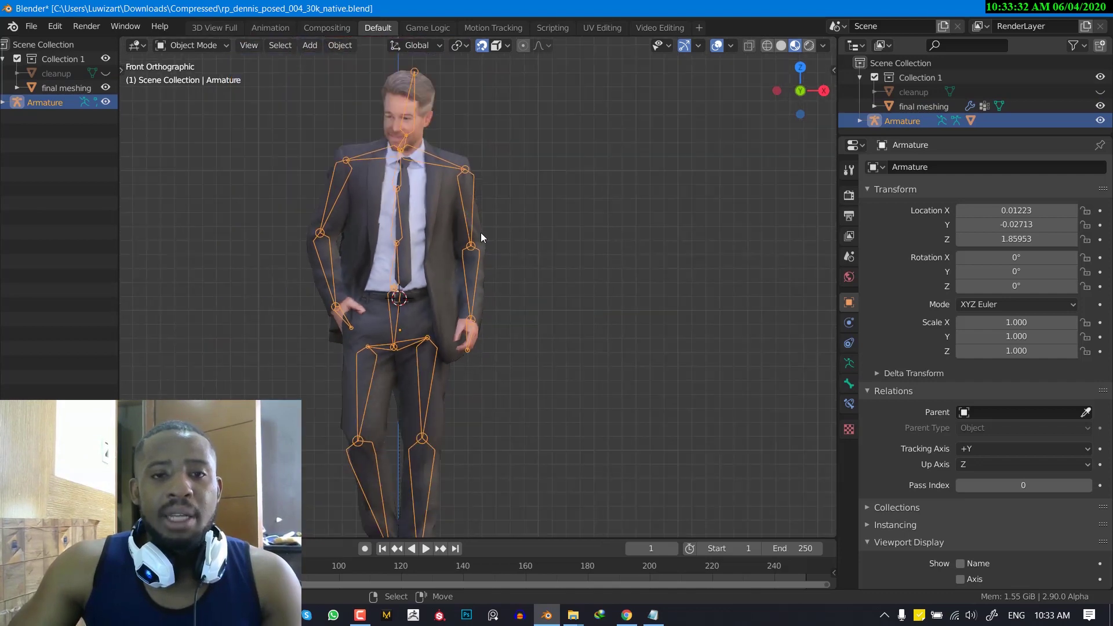
scroll(481, 232, up, 2)
key(ctrl+Tab)
click(546, 208)
key(r)
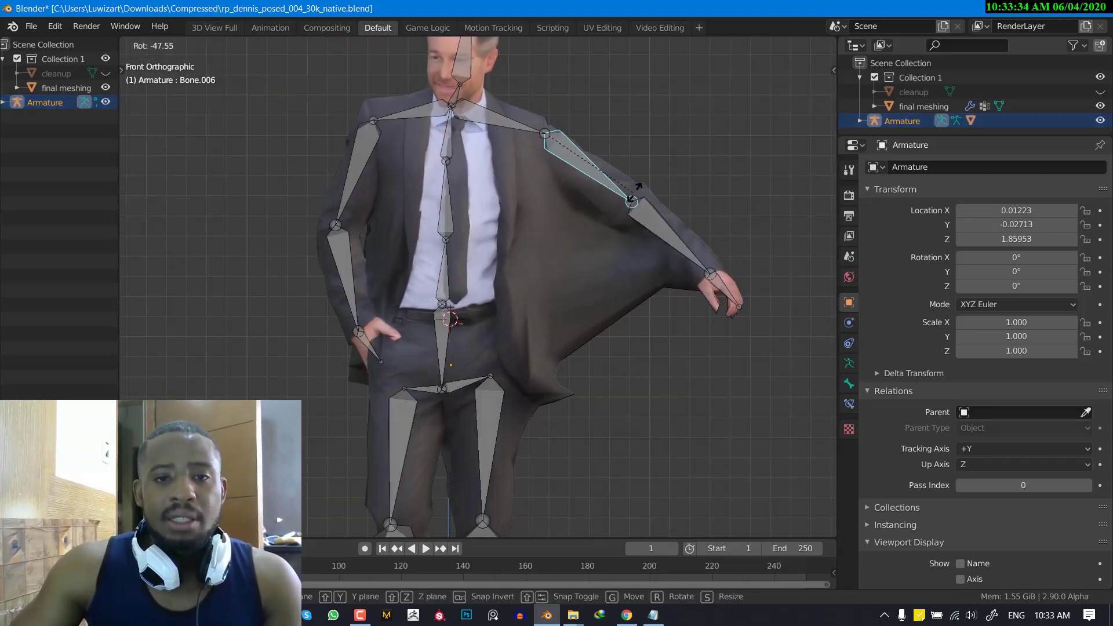
click(637, 197)
click(681, 237)
key(r)
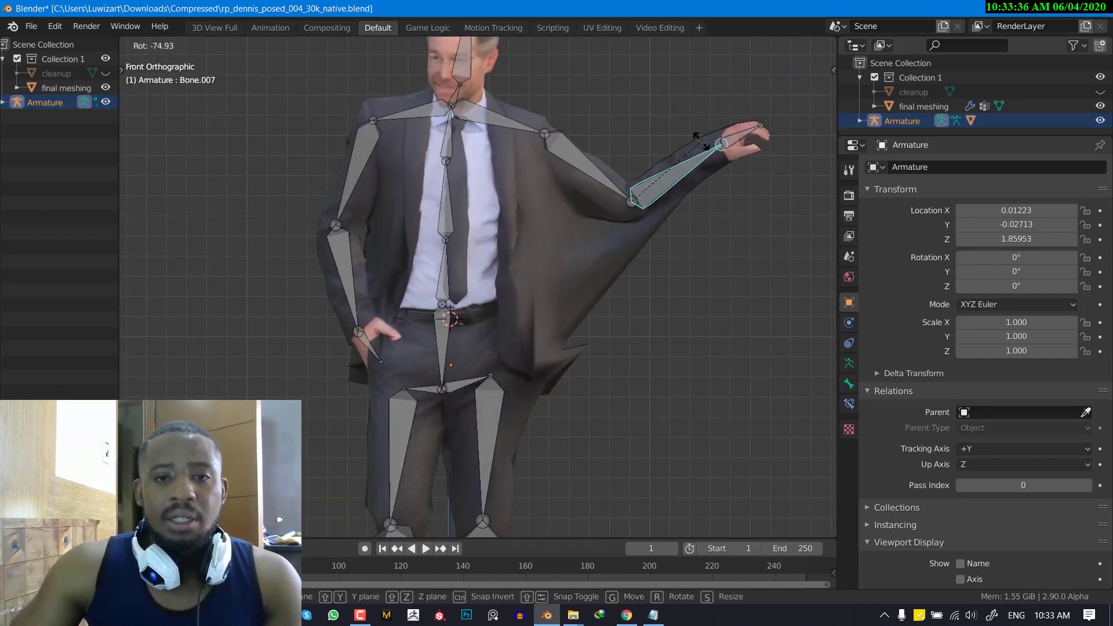
click(606, 198)
Rotate the right upper arm down so the arm rests near the hip
key(ctrl+Tab)
click(606, 197)
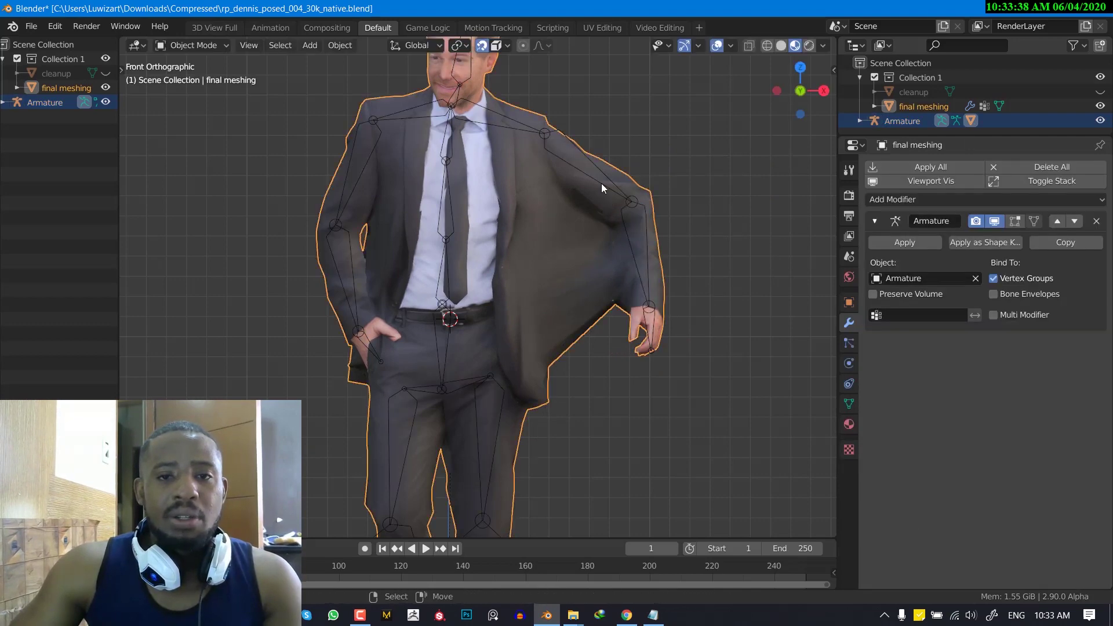
click(600, 183)
key(ctrl+Tab)
key(r)
click(593, 277)
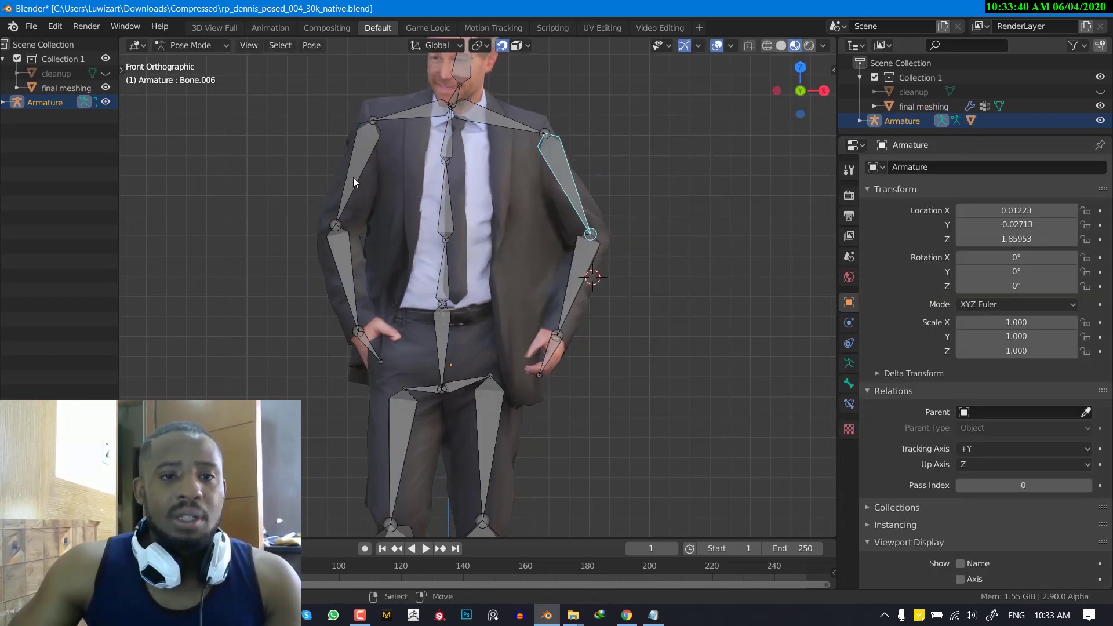
Raise the left upper arm, bring its forearm to the hip, and try a spine rotation, then cancel it
click(353, 183)
key(r)
click(279, 238)
click(283, 234)
key(r)
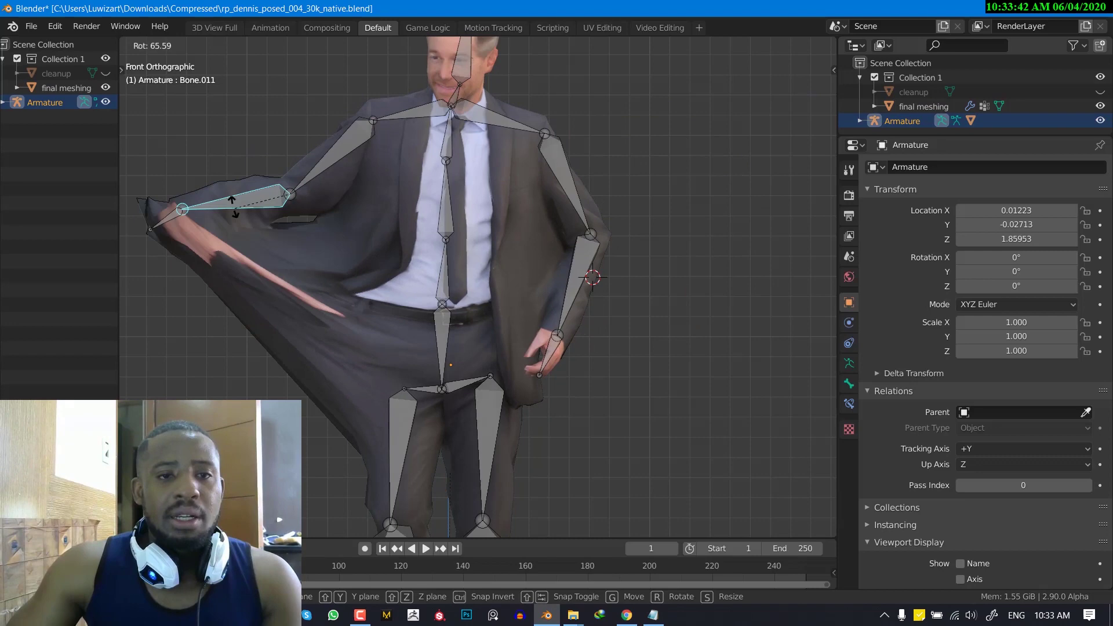
click(325, 240)
click(448, 200)
key(r)
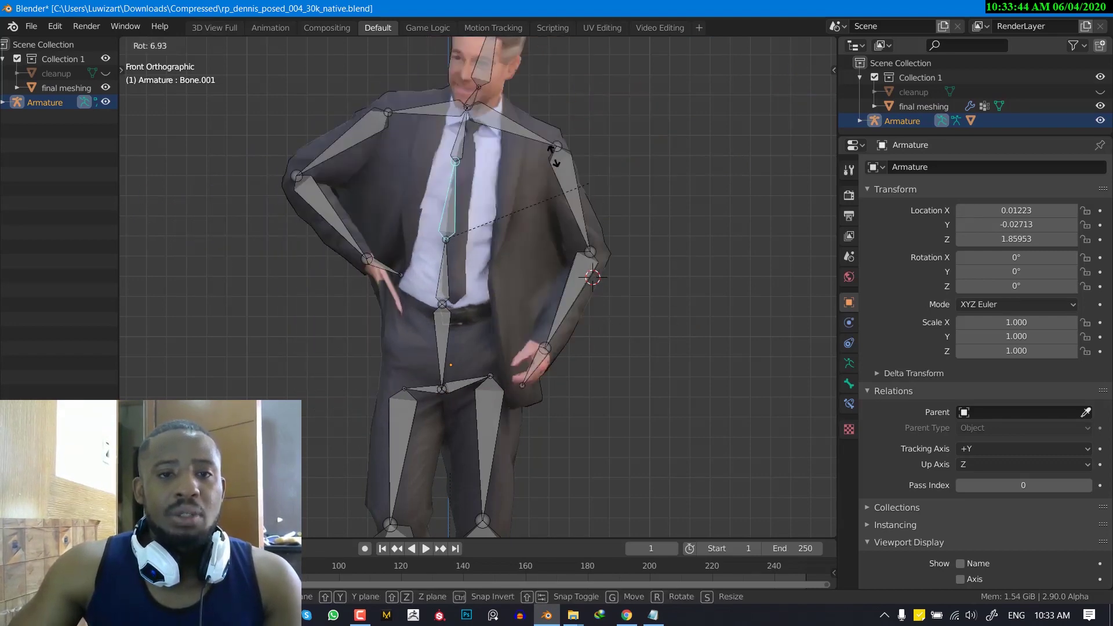
key(Escape)
Select all bones and clear their rotations so the figure returns to rest pose
key(a)
key(alt+r)
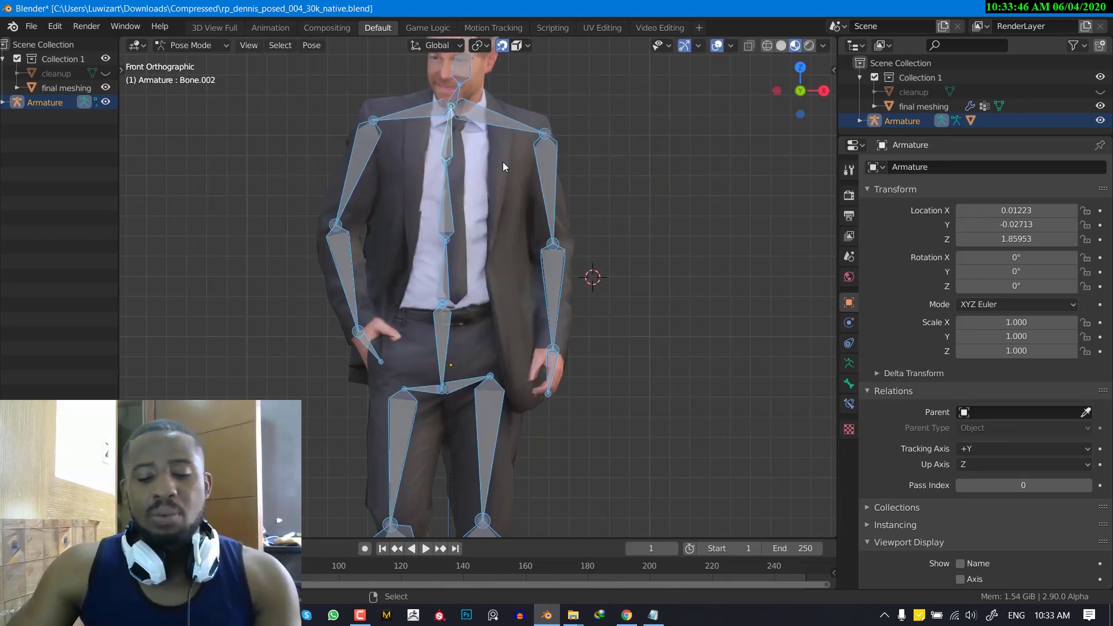
scroll(504, 164, down, 2)
scroll(494, 247, up, 2)
Leave Pose Mode and hide the armature in the outliner
scroll(532, 252, down, 4)
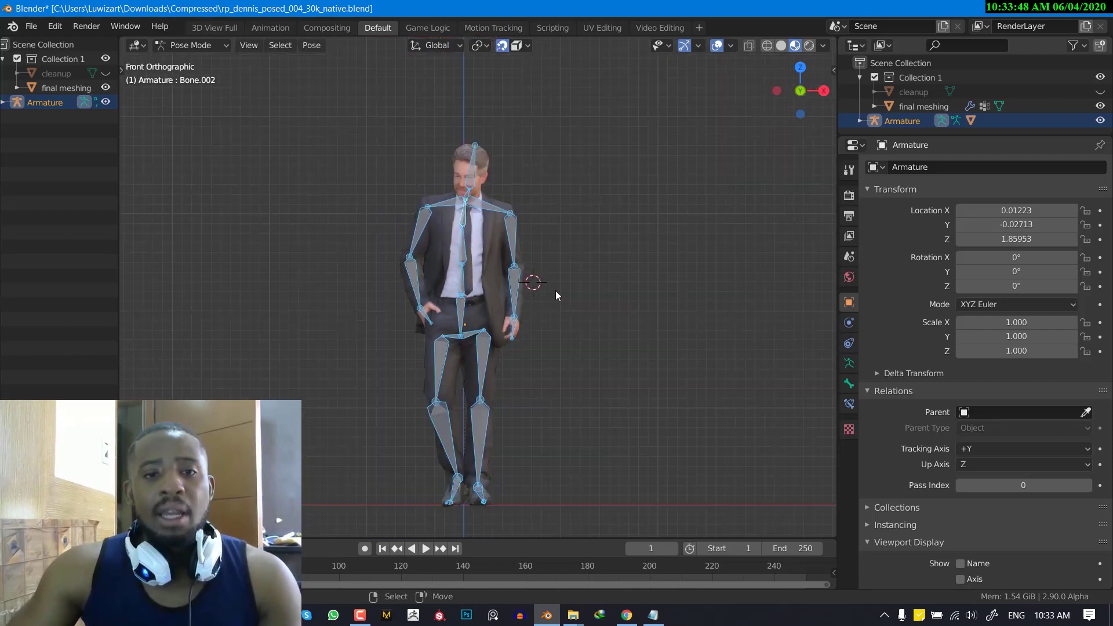
shift+middle_drag(555, 291, 551, 293)
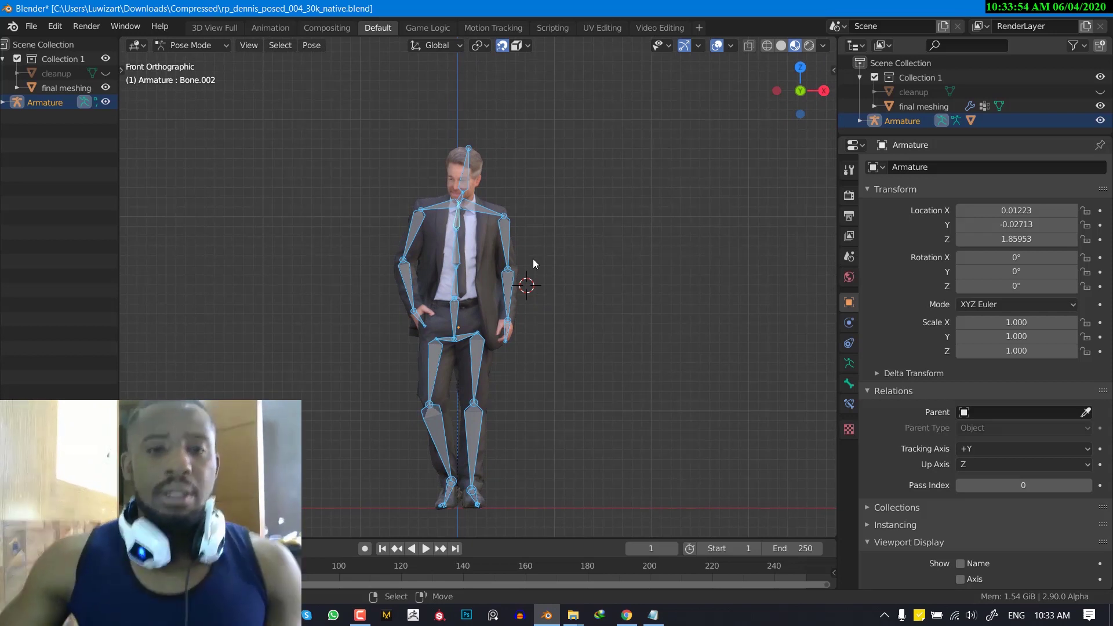
shift+middle_drag(552, 256, 586, 210)
key(ctrl+Tab)
click(1099, 120)
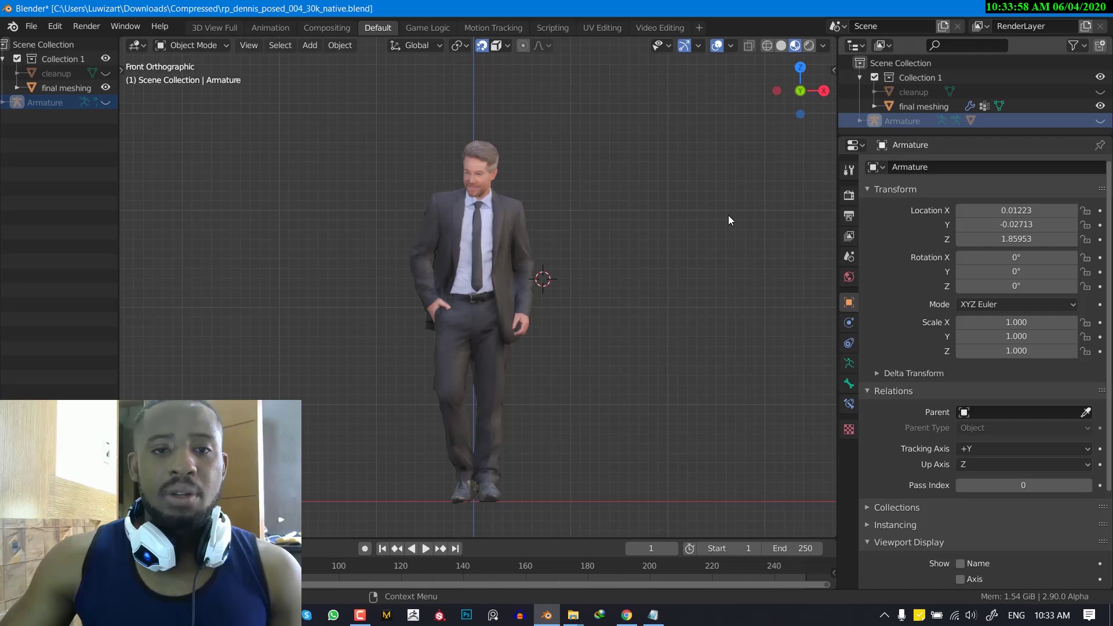
Select final meshing, check its vertex groups, then show its Object properties
click(479, 266)
middle_drag(605, 314, 638, 328)
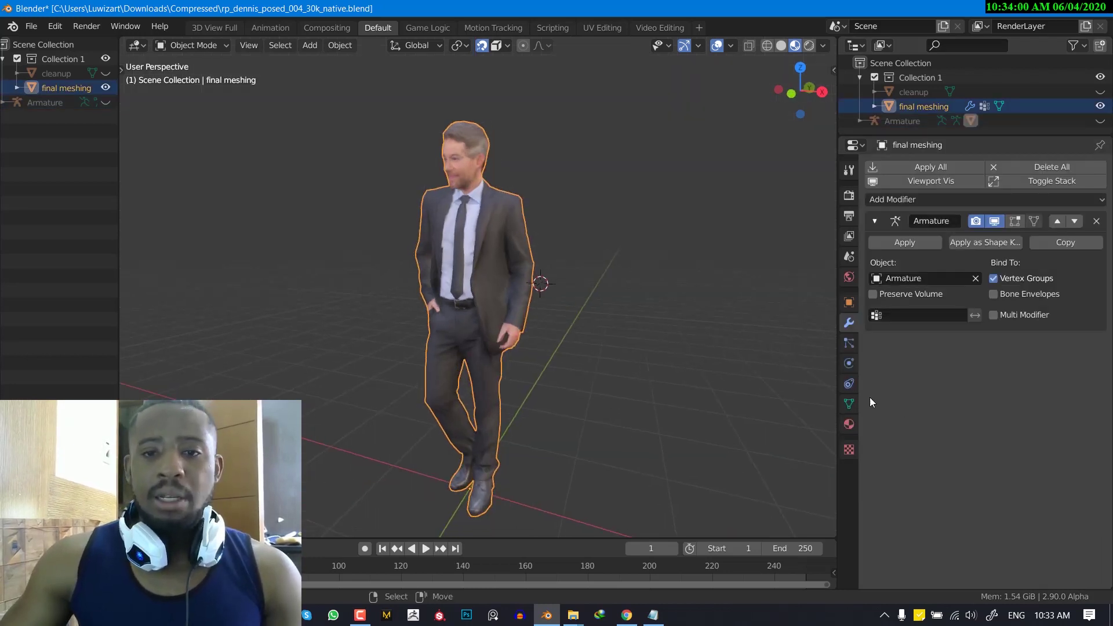
click(849, 404)
scroll(894, 288, down, 4)
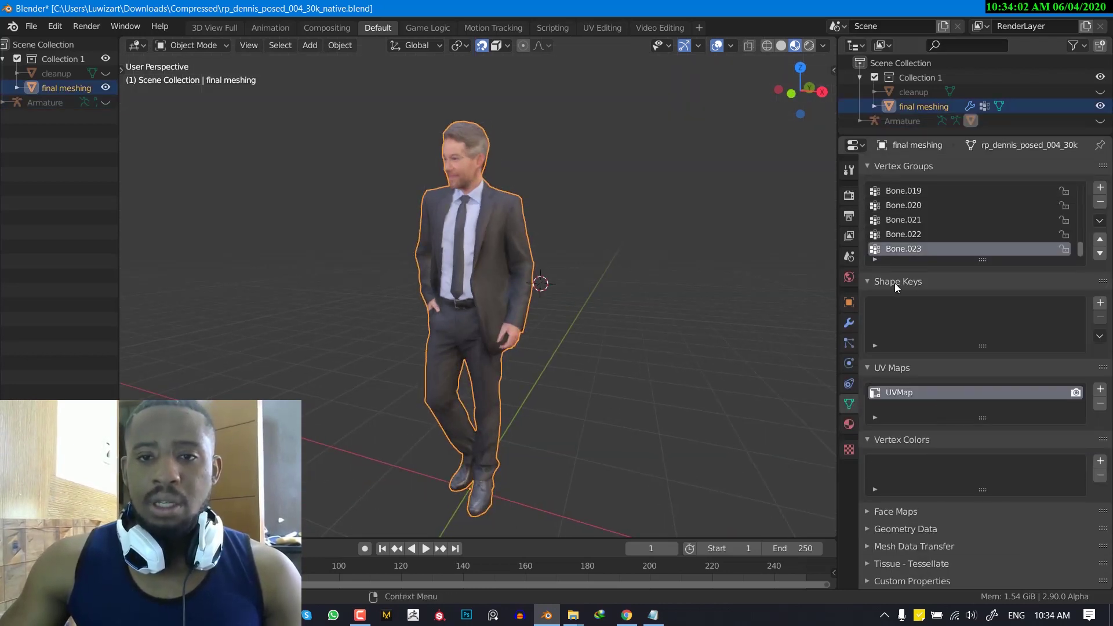
click(854, 298)
Set final meshing's Viewport Display to show it as Bounds
click(938, 475)
scroll(1000, 527, down, 5)
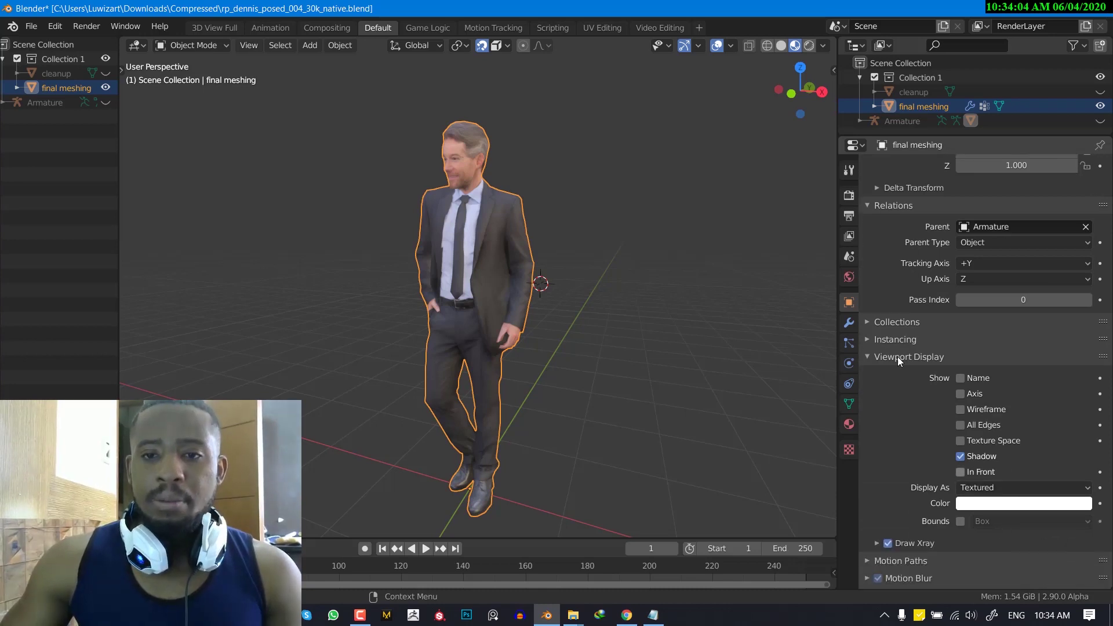
click(902, 360)
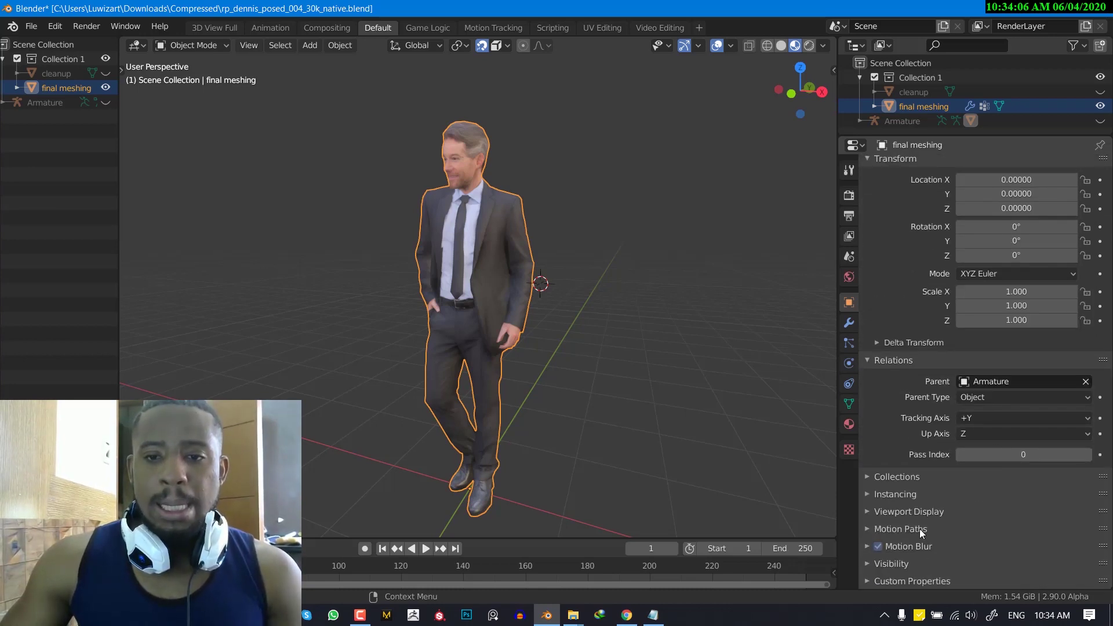
click(918, 513)
scroll(975, 524, down, 5)
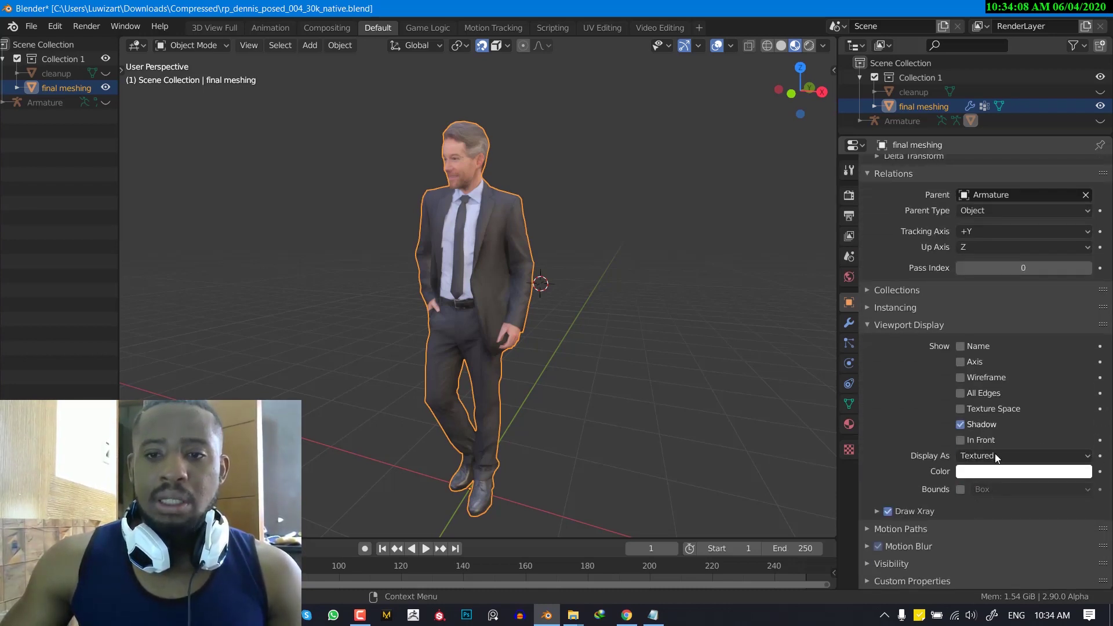
click(994, 452)
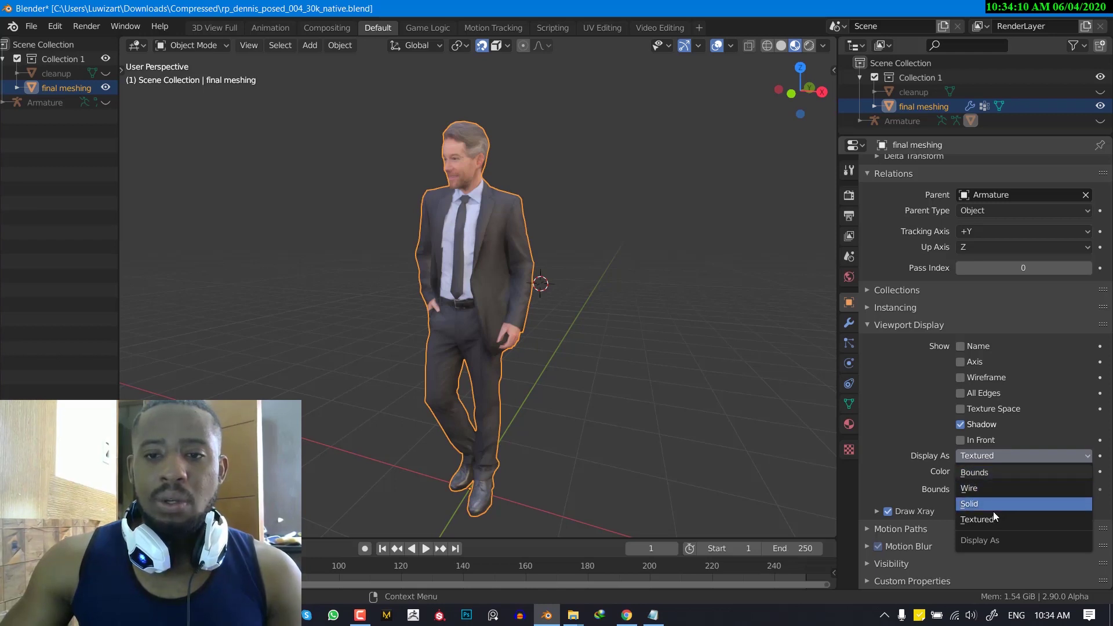
click(991, 473)
key(KP_1)
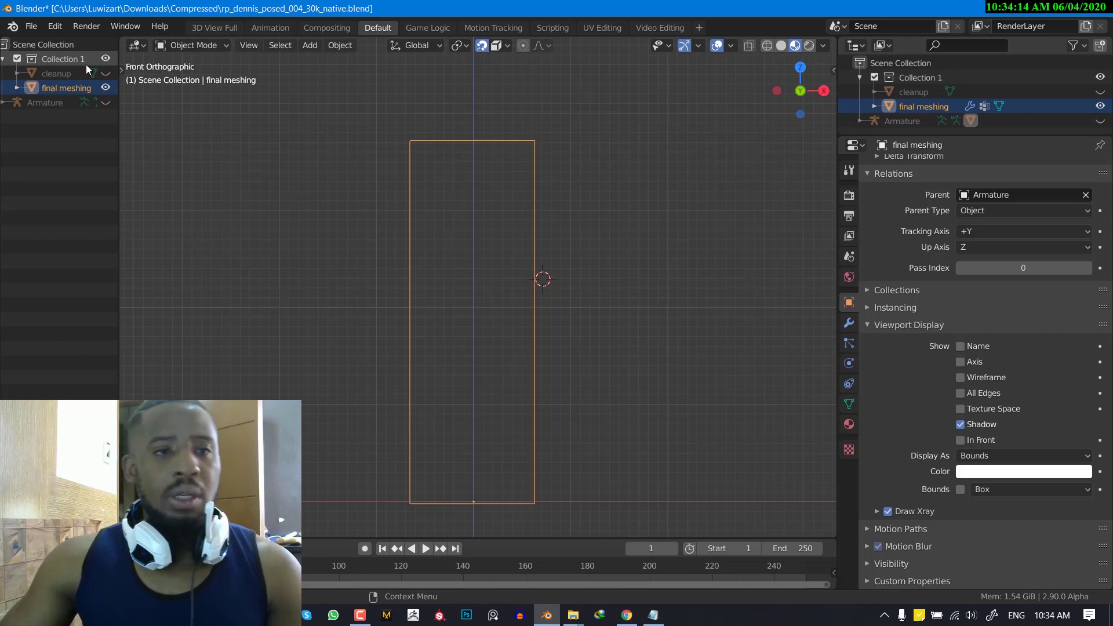
Unhide the cleanup mesh and the armature, keeping the cleanup figure in its original place
click(105, 73)
middle_drag(625, 225, 533, 252)
key(KP_1)
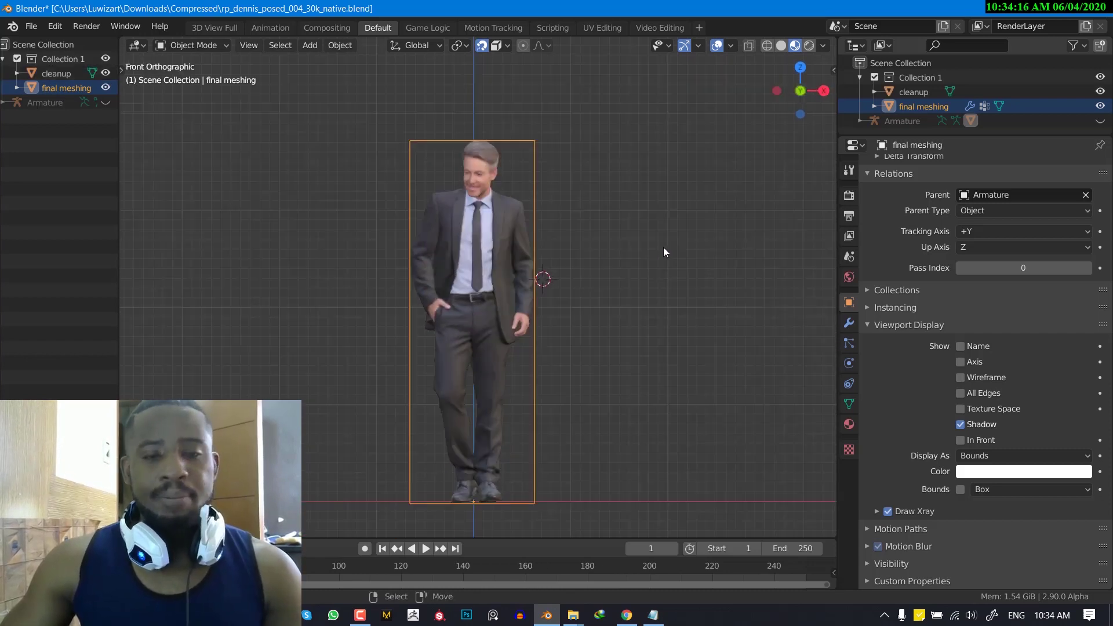
middle_drag(663, 247, 475, 227)
drag(475, 227, 539, 282)
key(KP_1)
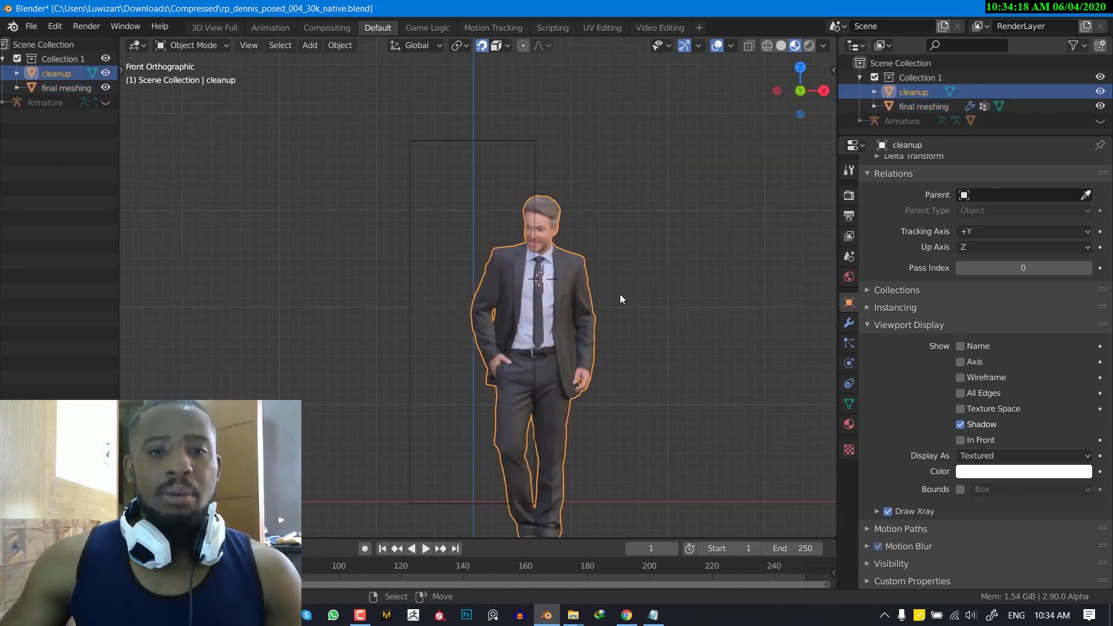
key(ctrl+z)
middle_drag(620, 292, 479, 178)
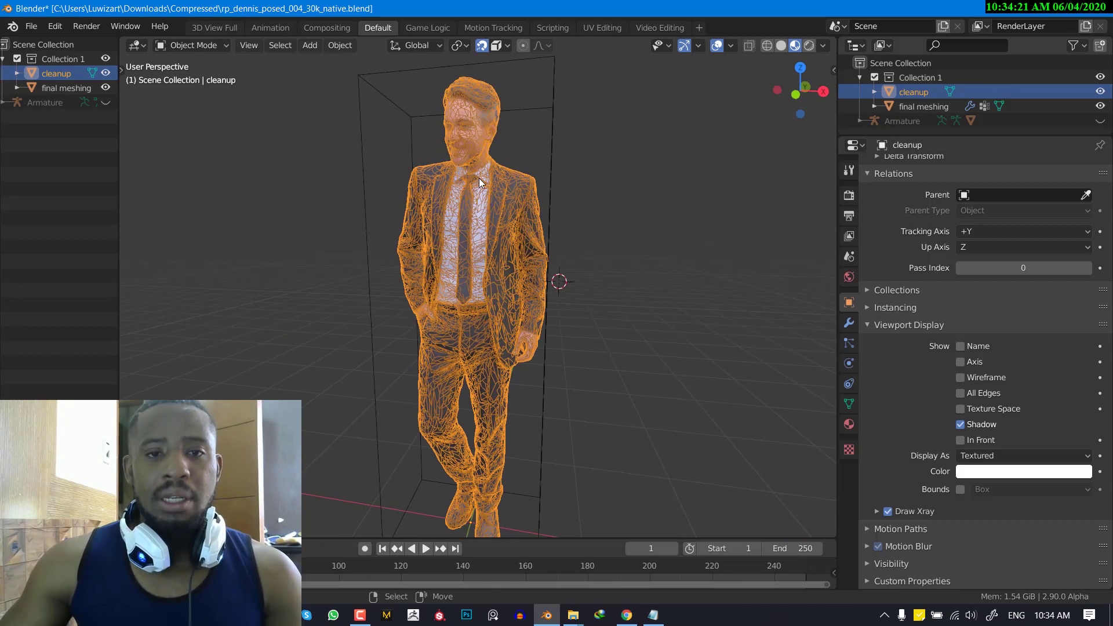
click(1098, 120)
key(KP_1)
Parent the meshes to the Armature with Armature Deform With Empty Groups, then select cleanup
shift+click(484, 122)
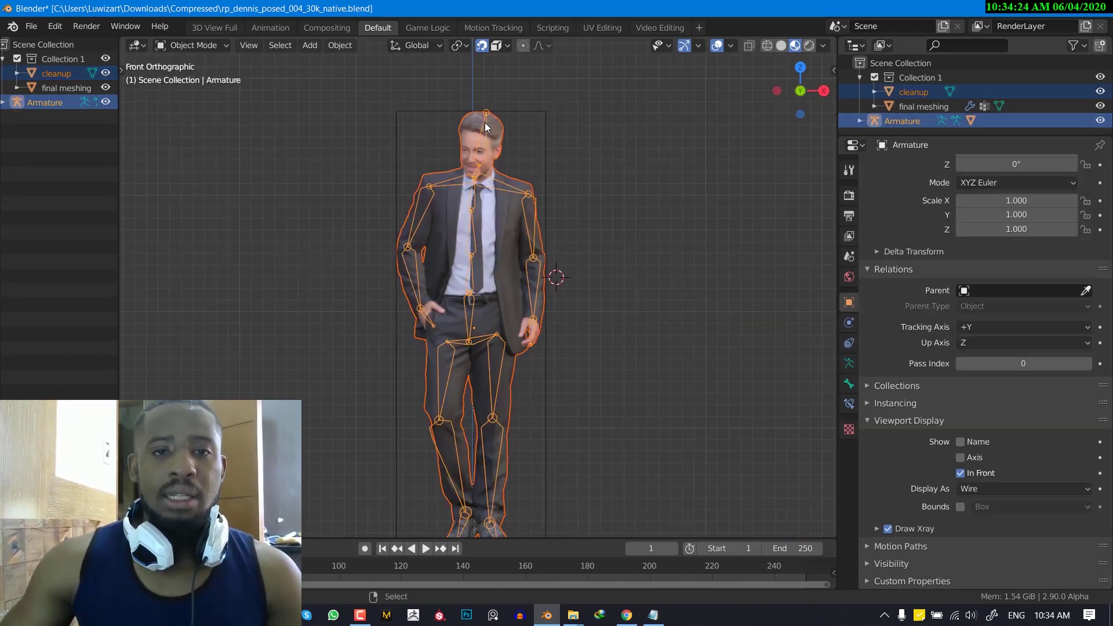
key(ctrl+p)
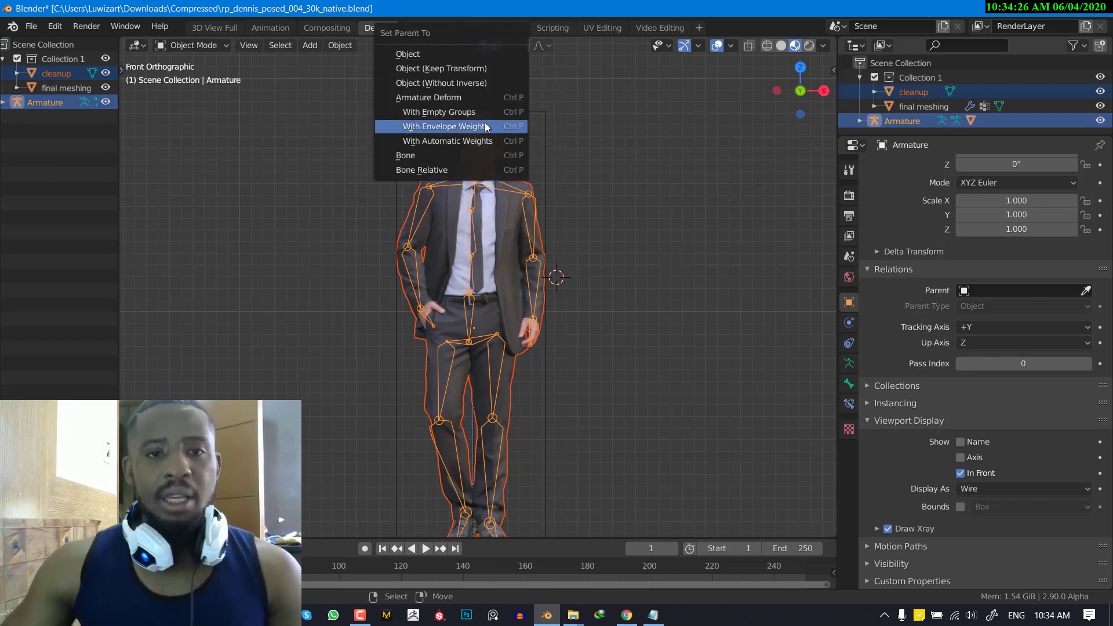
click(458, 110)
click(589, 281)
scroll(485, 217, up, 3)
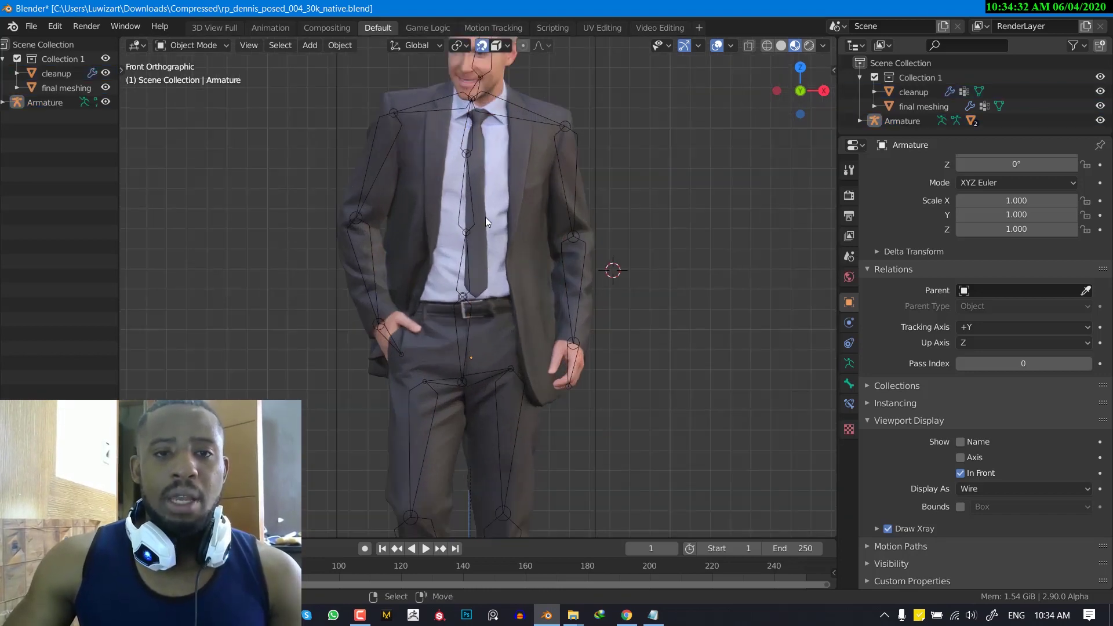
click(522, 178)
scroll(526, 178, down, 2)
Add a Data Transfer modifier to cleanup, move it above Armature, and source it from final meshing
click(850, 319)
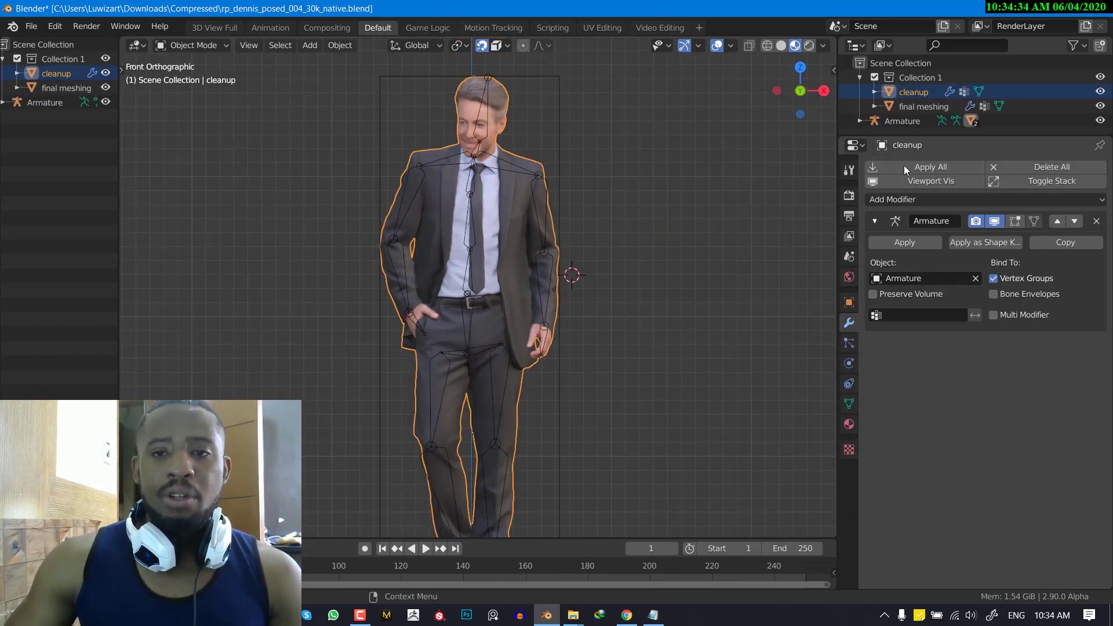
click(967, 200)
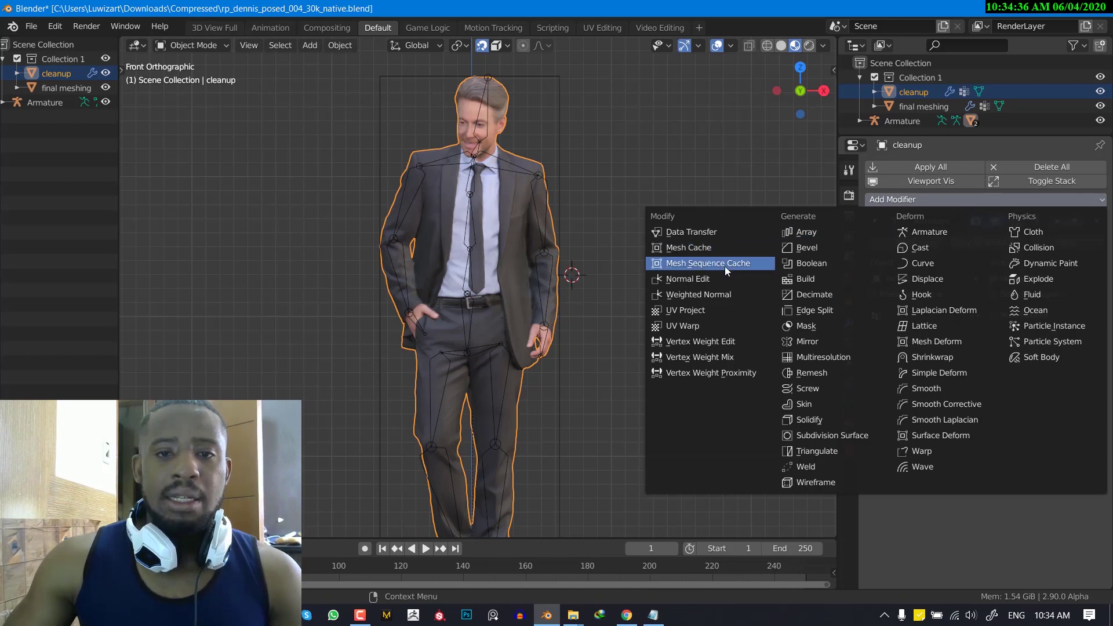
click(702, 232)
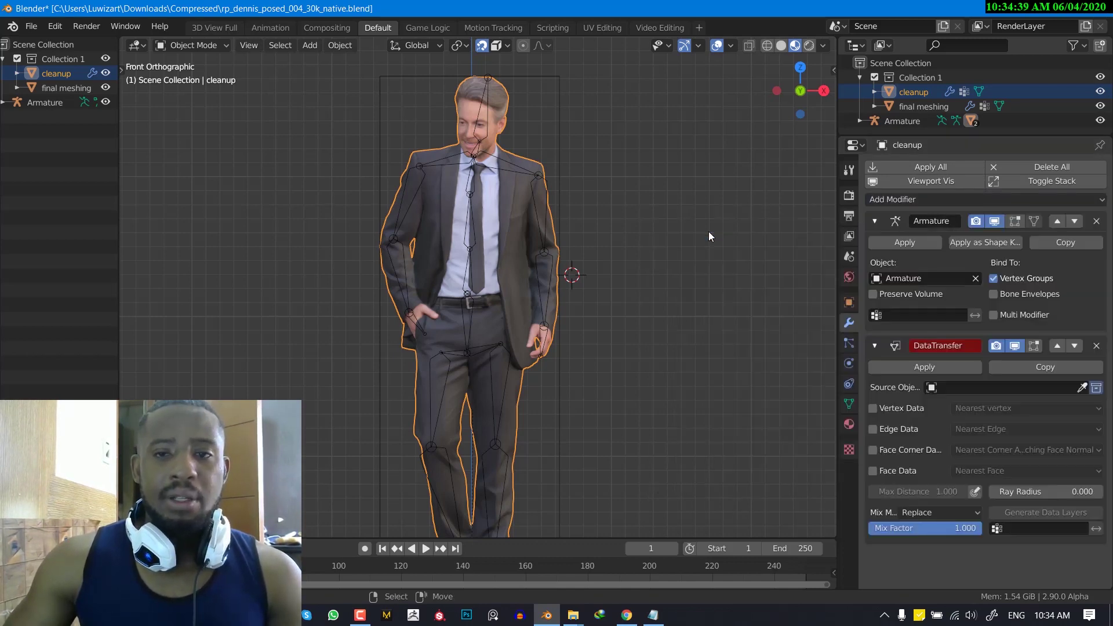
click(1055, 345)
click(1055, 344)
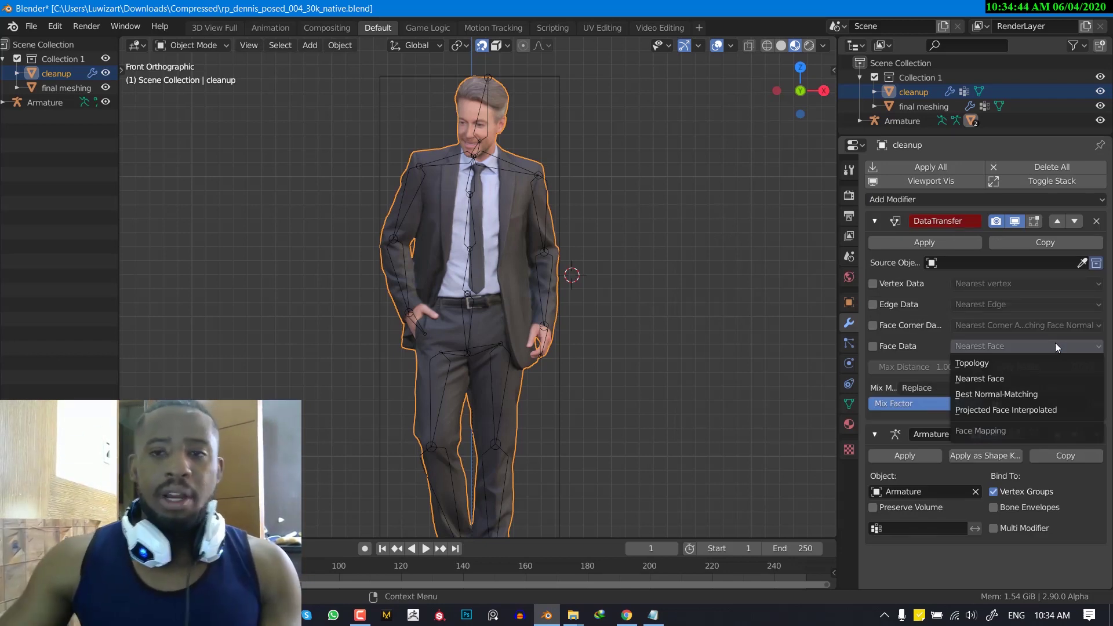
click(1023, 264)
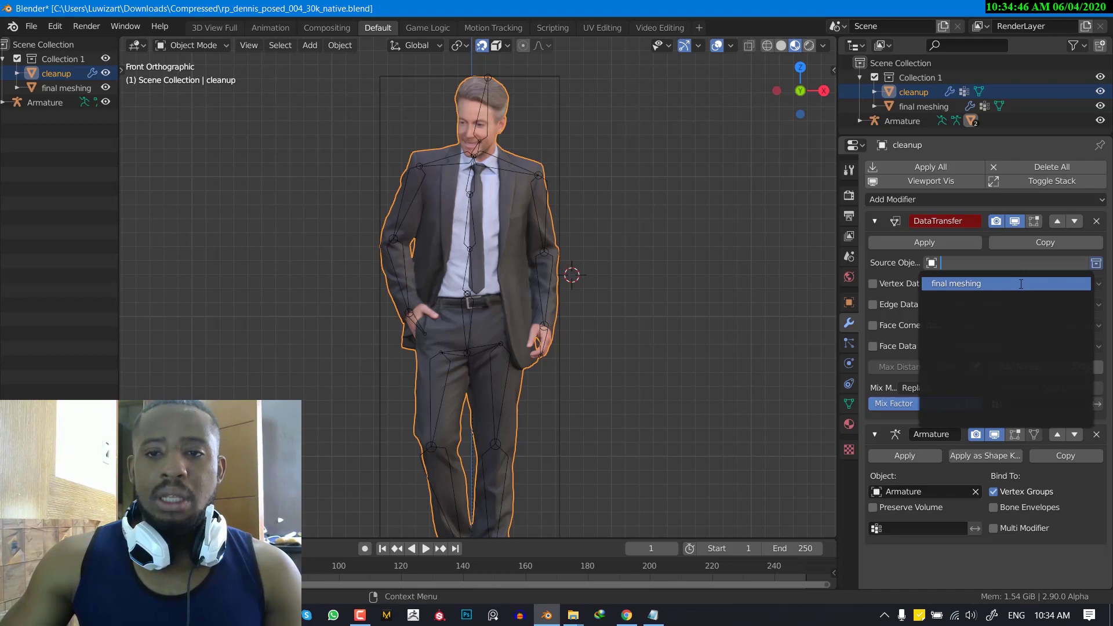
key(Escape)
click(986, 268)
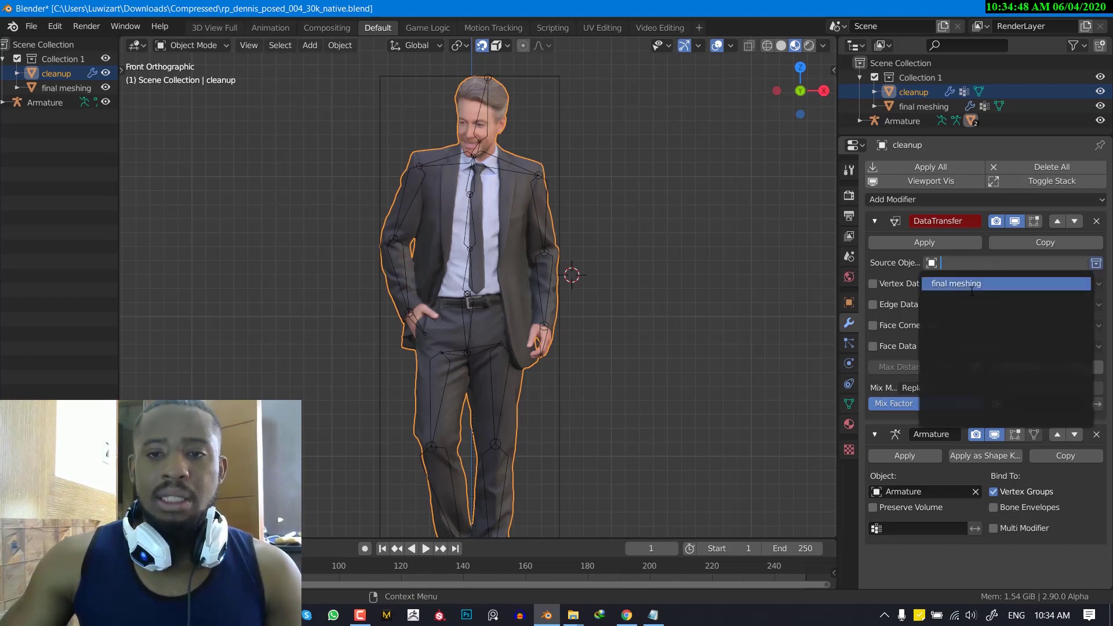
click(977, 284)
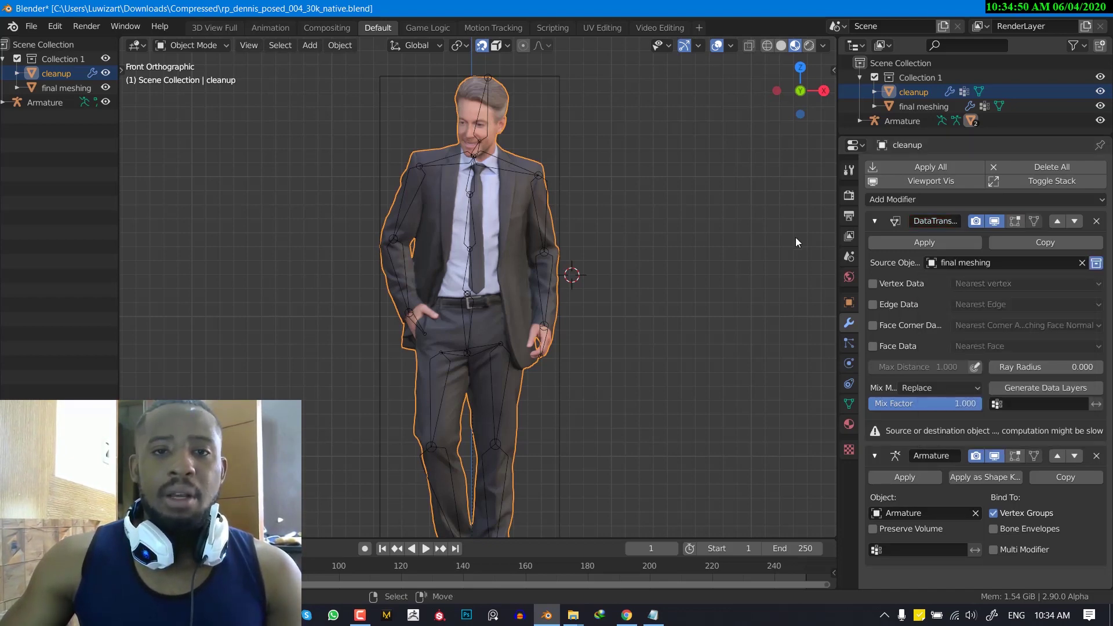
Turn off snapping and select the cleanup mesh that overlaps final meshing
middle_drag(522, 261, 398, 226)
click(585, 109)
scroll(579, 145, down, 4)
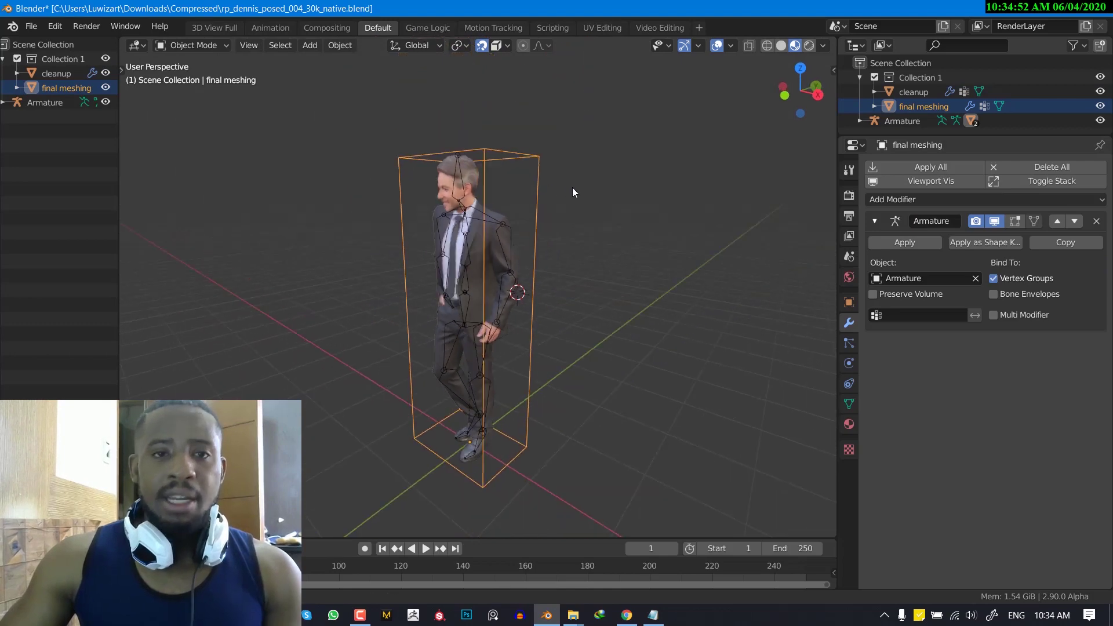
middle_drag(573, 186, 539, 191)
key(g)
key(Escape)
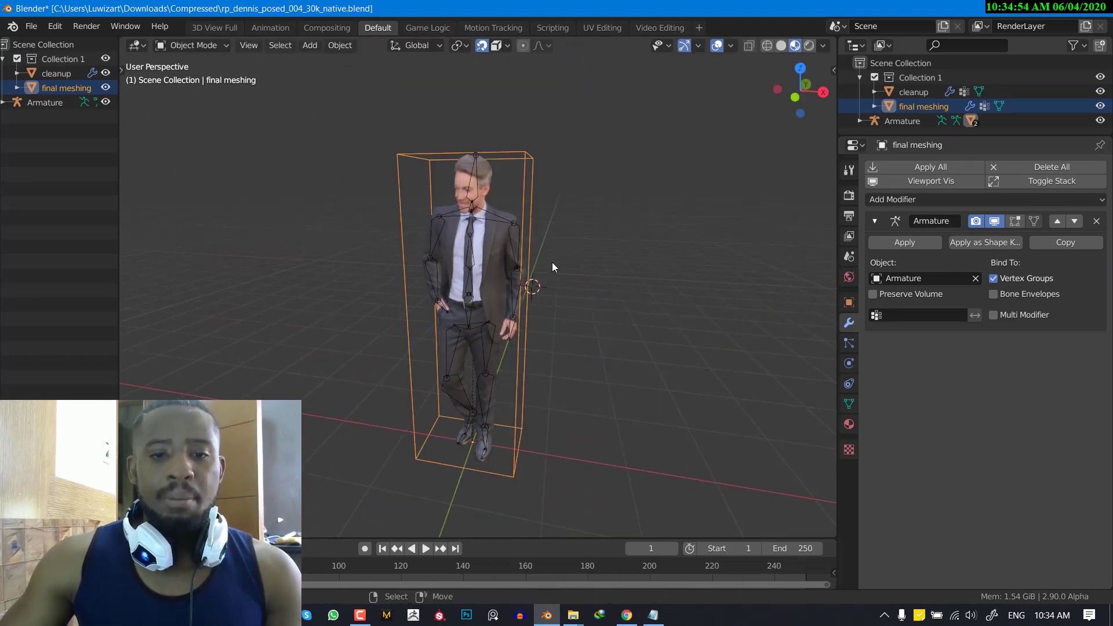
middle_drag(552, 262, 590, 260)
key(KP_1)
click(484, 50)
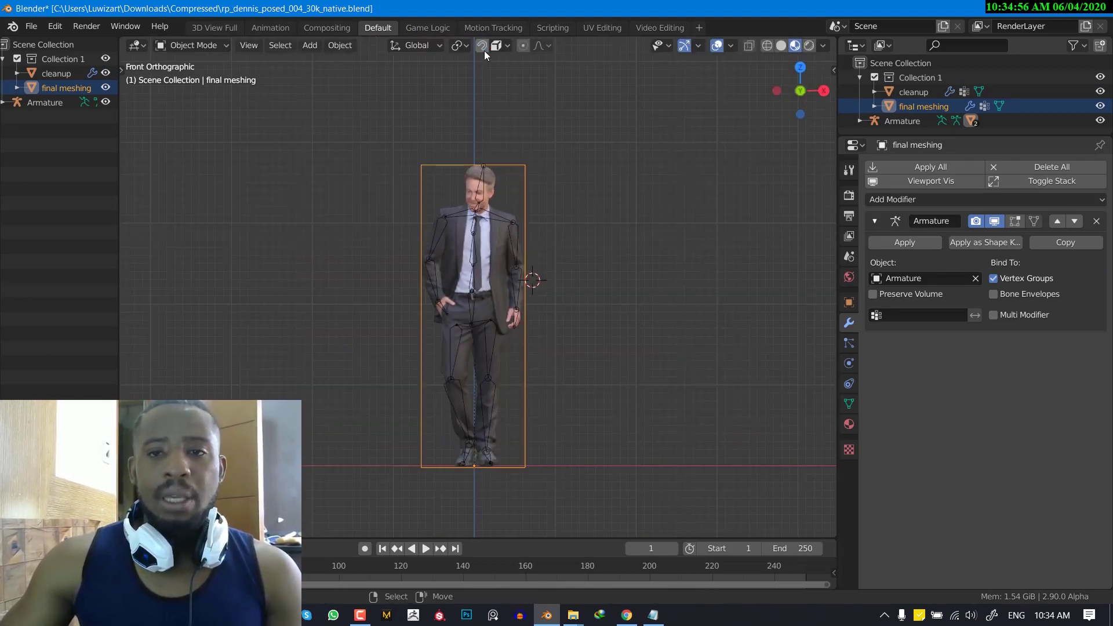
scroll(653, 150, up, 2)
middle_drag(653, 151, 601, 170)
key(KP_1)
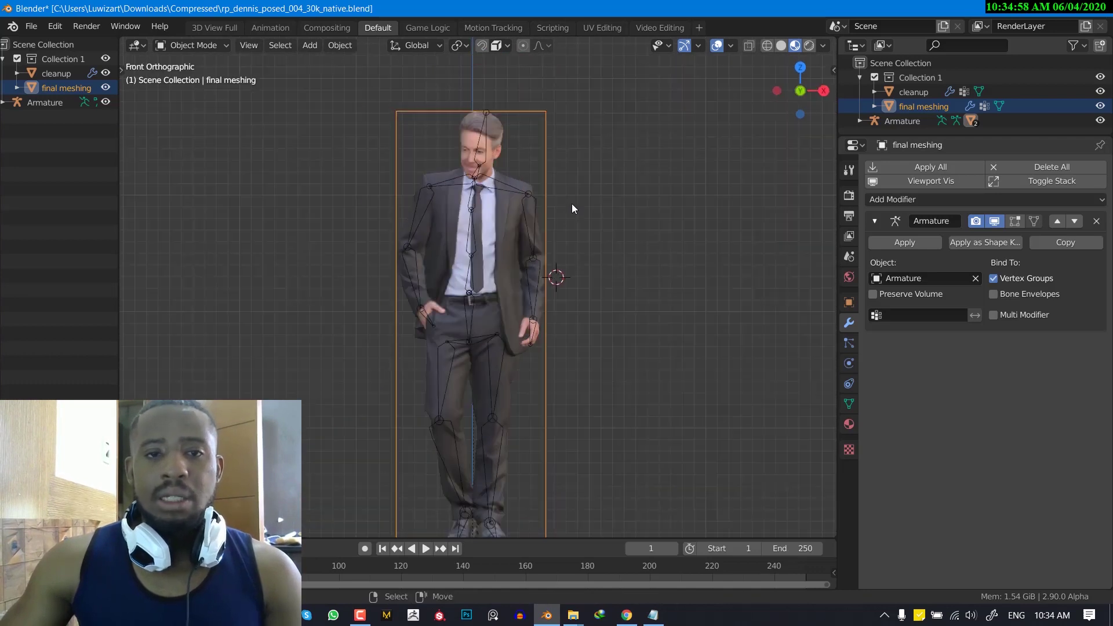
click(507, 223)
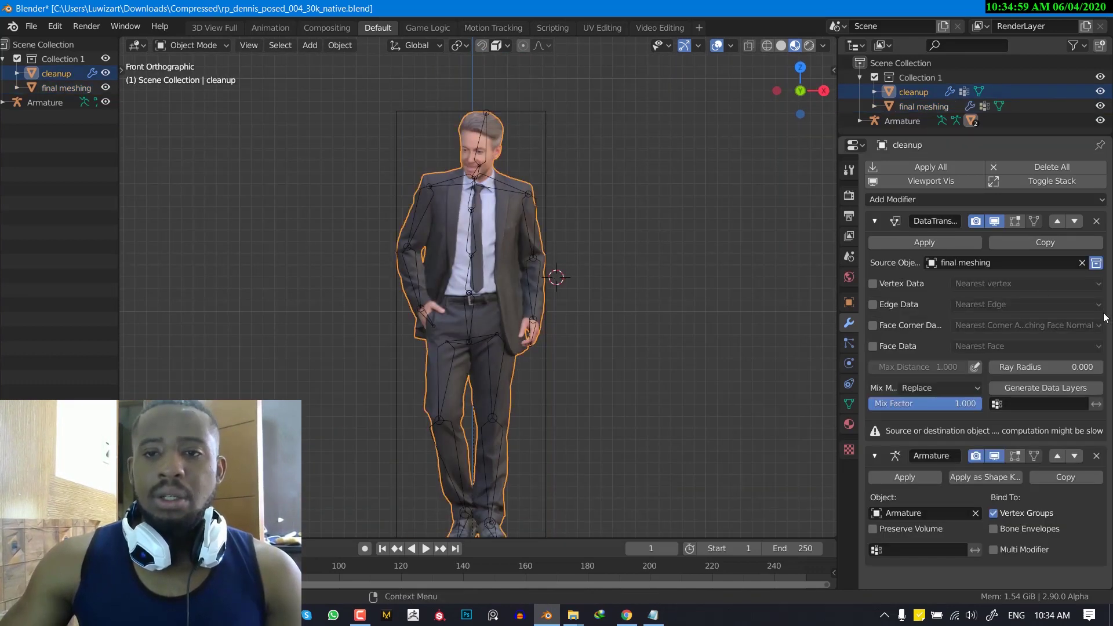
Enable Vertex Data with Vertex Groups on the Data Transfer modifier and apply it
click(878, 284)
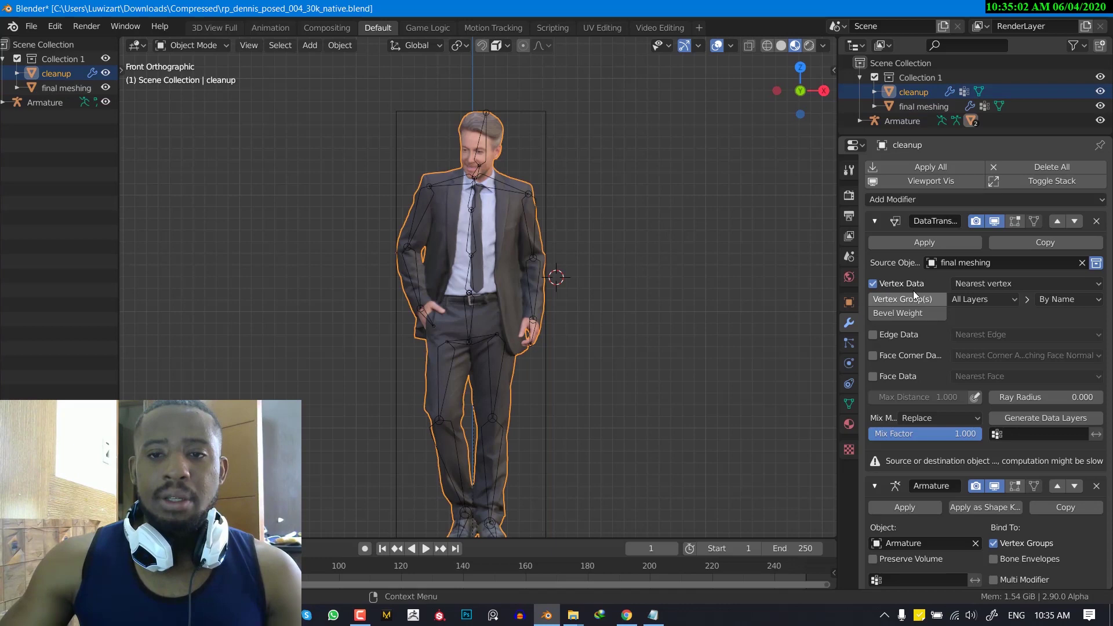
middle_drag(637, 267, 577, 180)
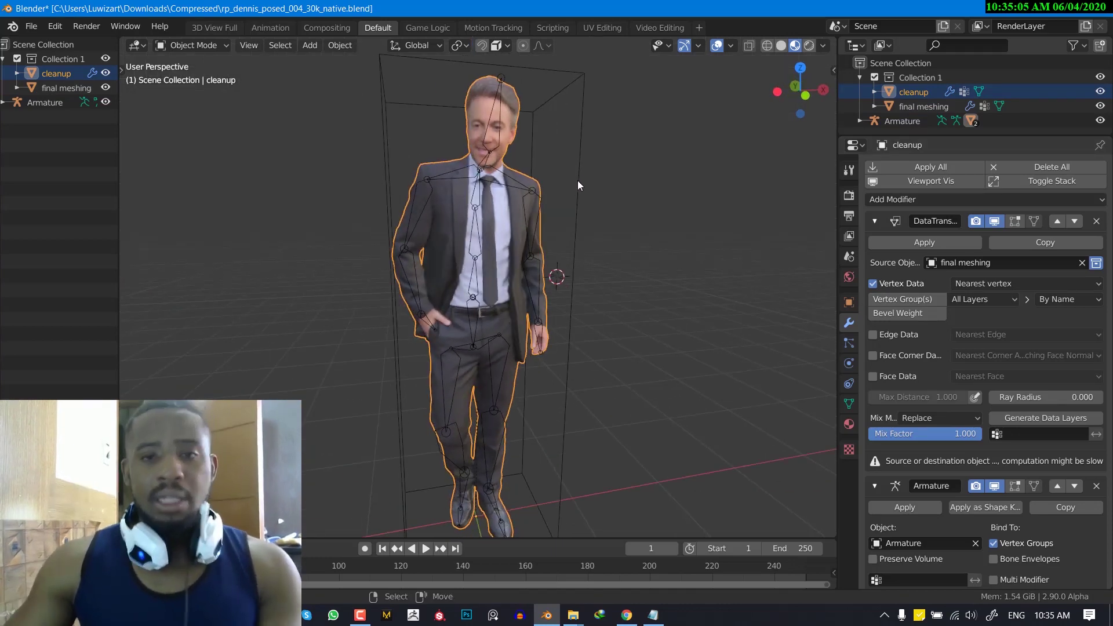
click(892, 299)
click(913, 242)
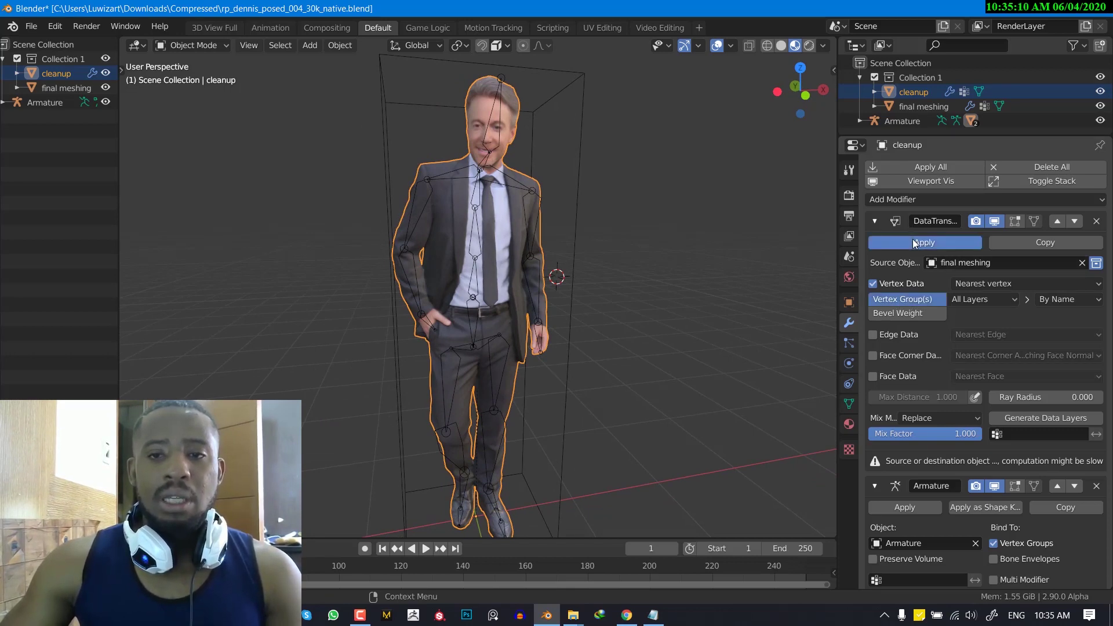
key(KP_1)
Check cleanup's vertex groups, then in Pose Mode swing an upper arm outward and its forearm down
click(848, 405)
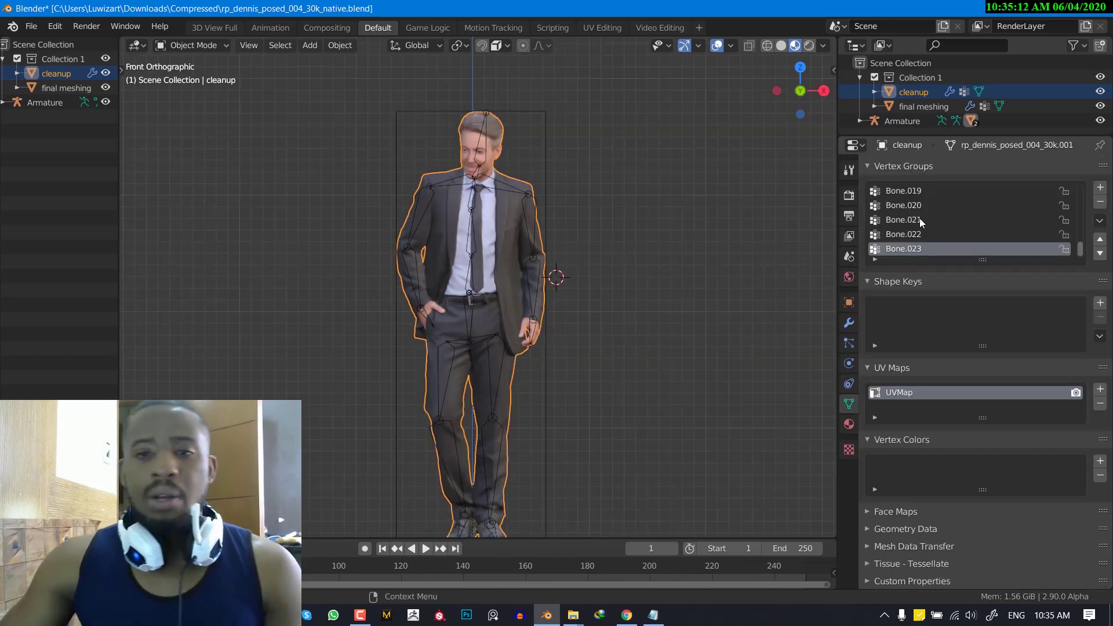
click(534, 206)
key(ctrl+Tab)
click(536, 218)
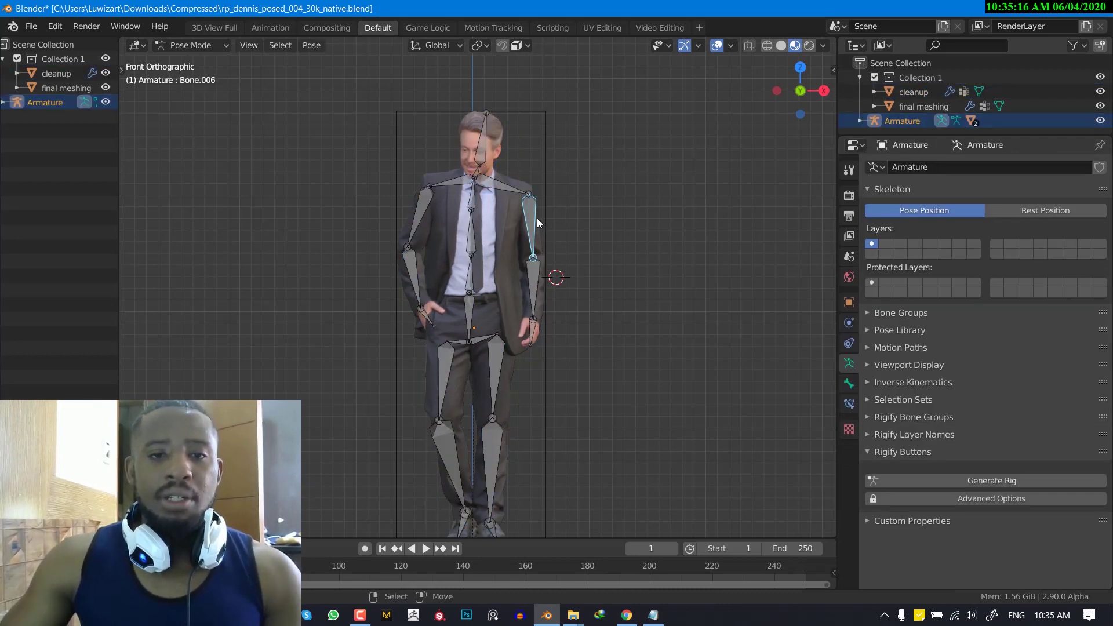
key(r)
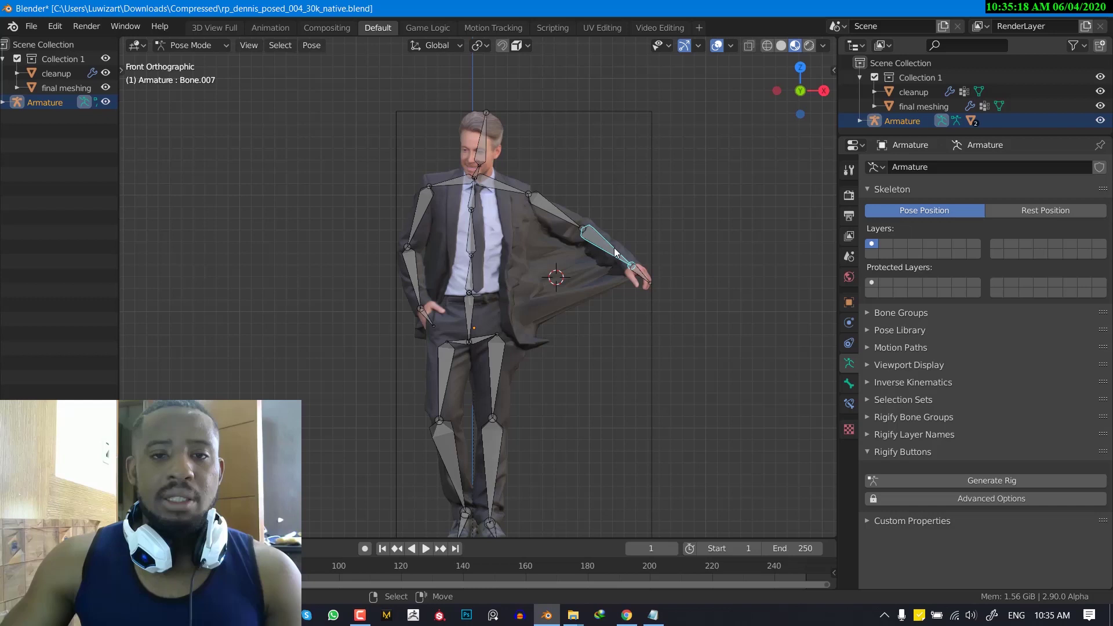
key(r)
click(554, 213)
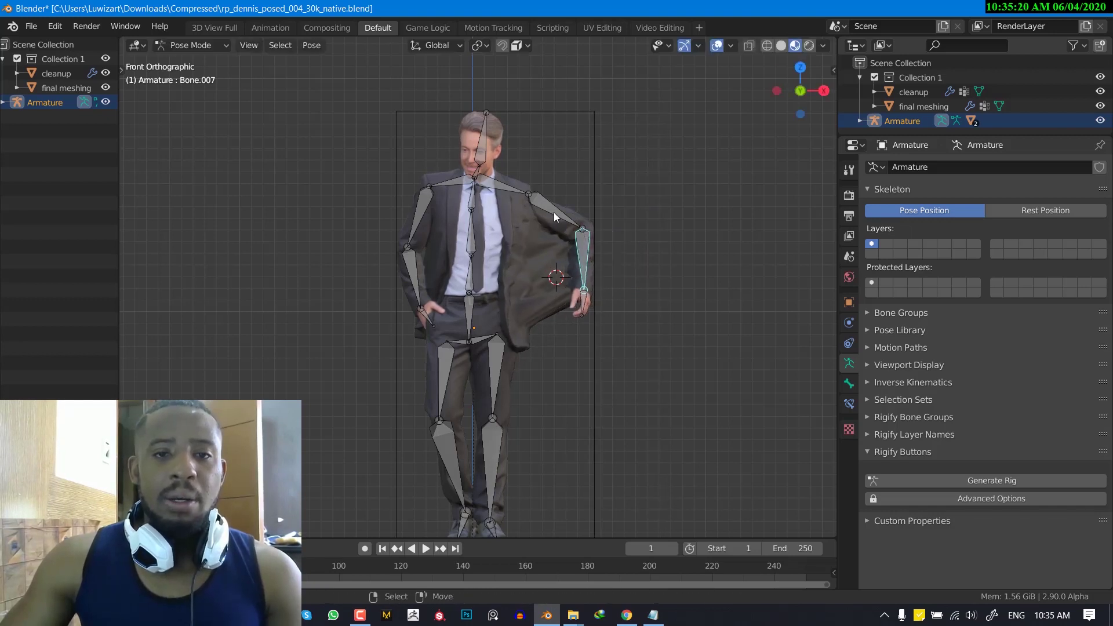
Rotate that upper arm down to the hip and the other upper arm outward
click(554, 212)
key(r)
click(445, 224)
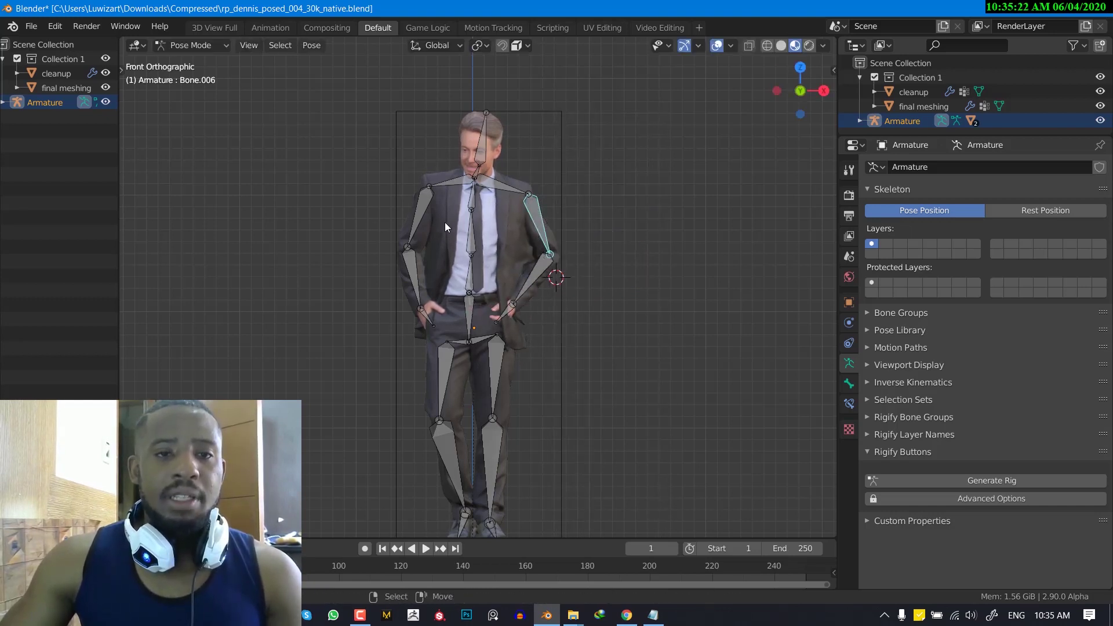
click(416, 211)
key(r)
click(394, 238)
Inspect the cleanup mesh in Object Mode, then back in Pose Mode rotate forearm bone Bone.011
key(ctrl+Tab)
click(367, 255)
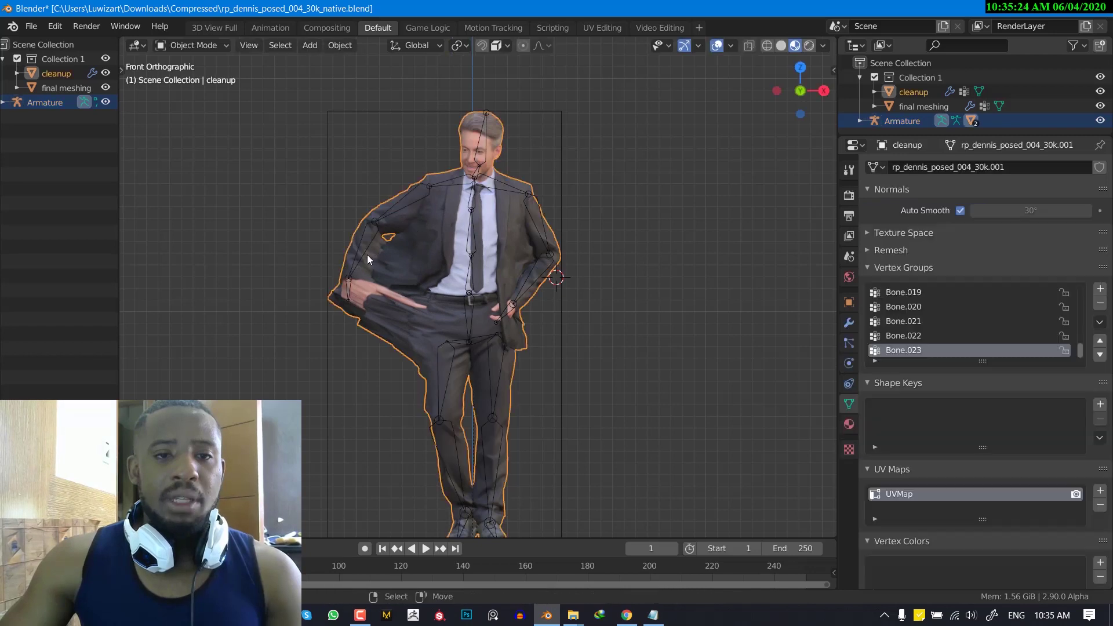
click(364, 248)
key(ctrl+Tab)
click(364, 248)
key(r)
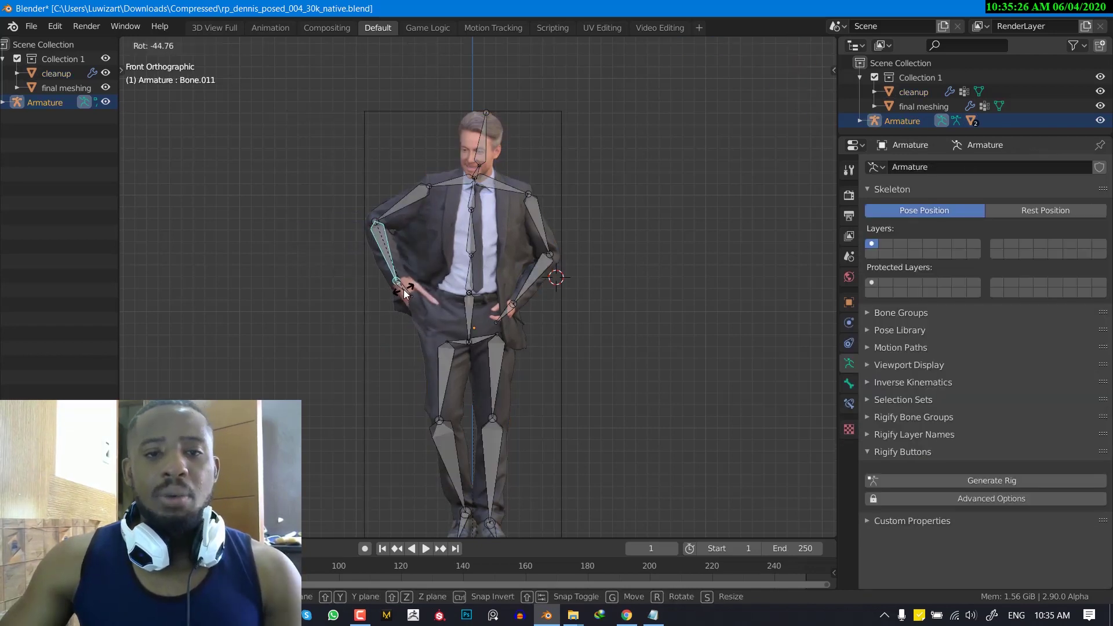
click(404, 293)
Select all bones and clear their rotations to restore the rest pose
key(a)
key(alt+r)
scroll(559, 266, up, 4)
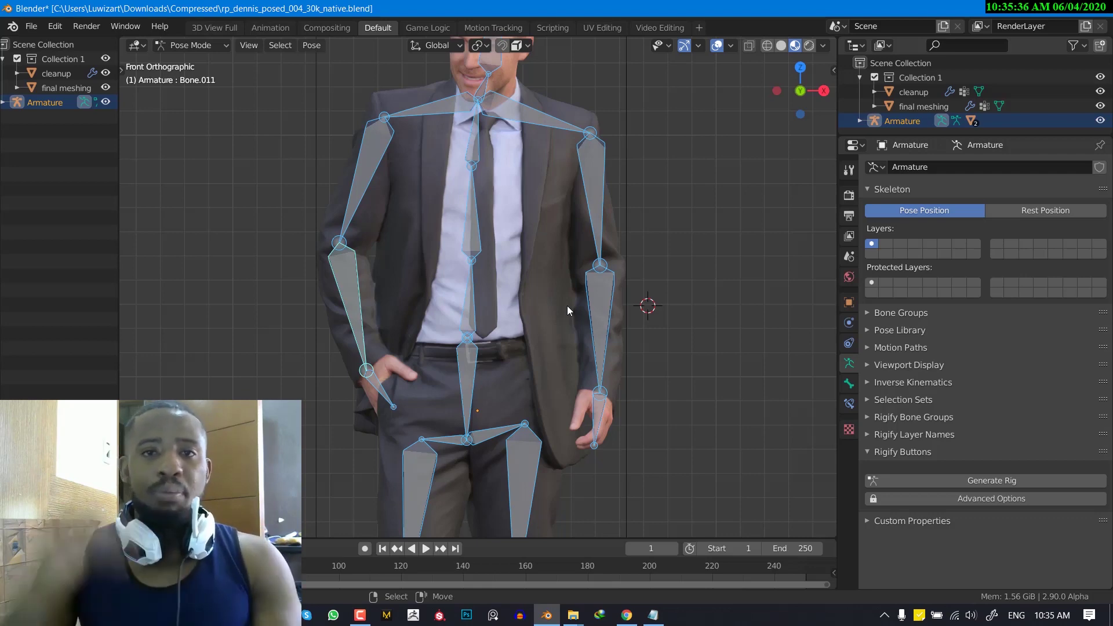
scroll(579, 311, down, 1)
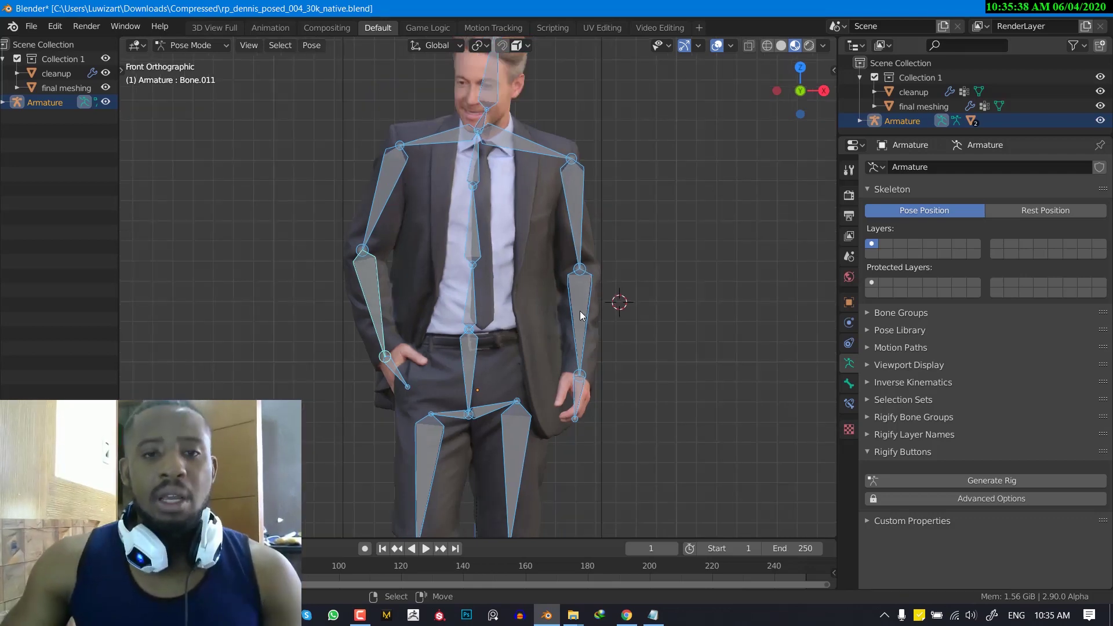
scroll(568, 313, down, 3)
middle_drag(537, 342, 425, 342)
key(KP_1)
key(ctrl+Tab)
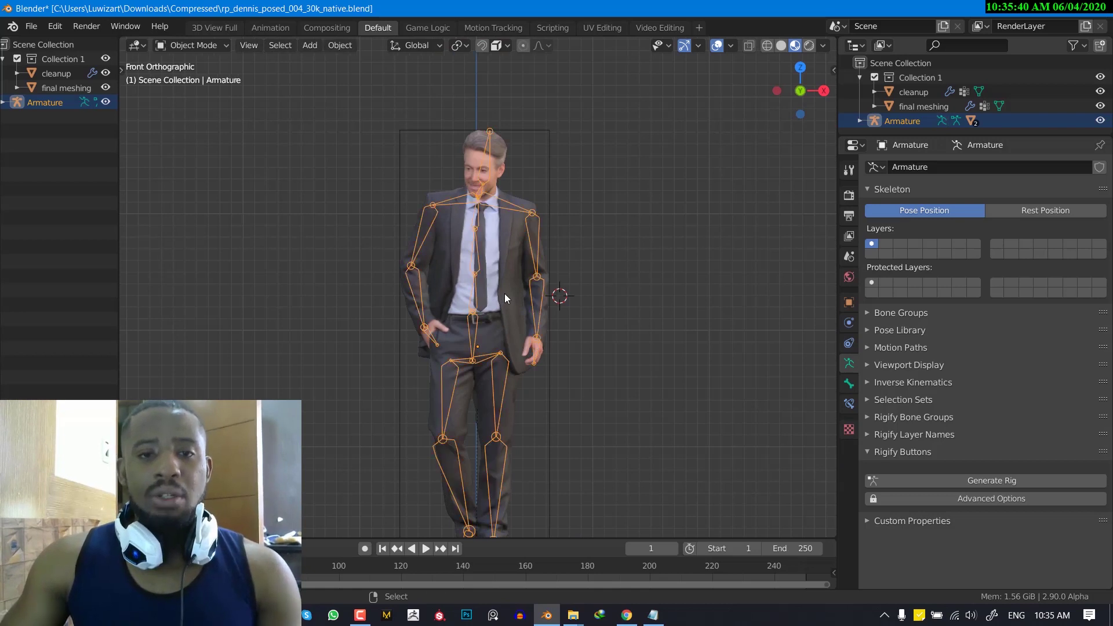